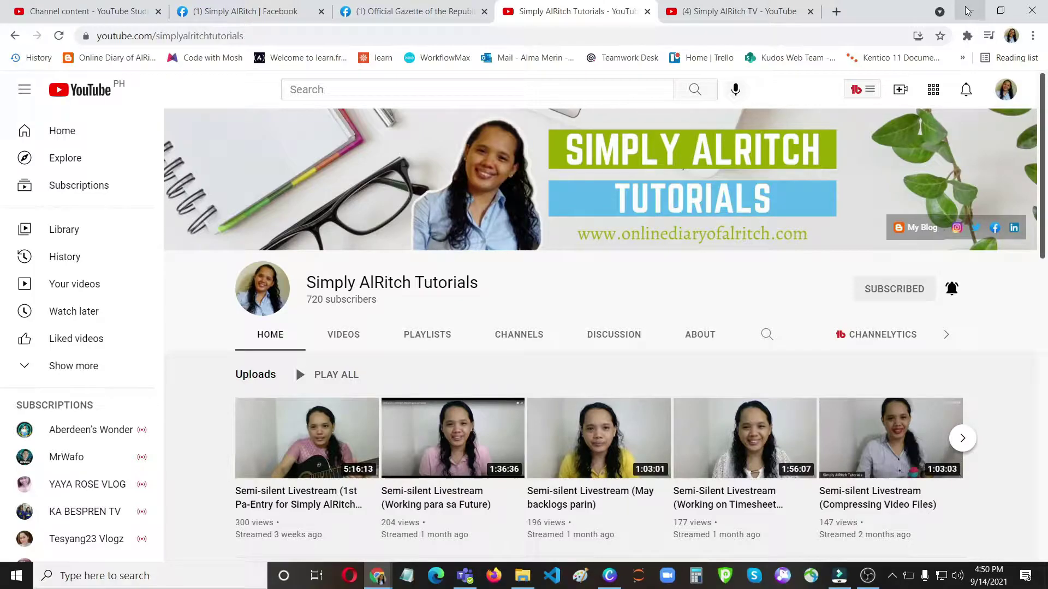
# Step: Open the Studio details page for the 'My Mother's Cover of Dandansoy, An Ilocano Folk Song' video
pyautogui.click(133, 9)
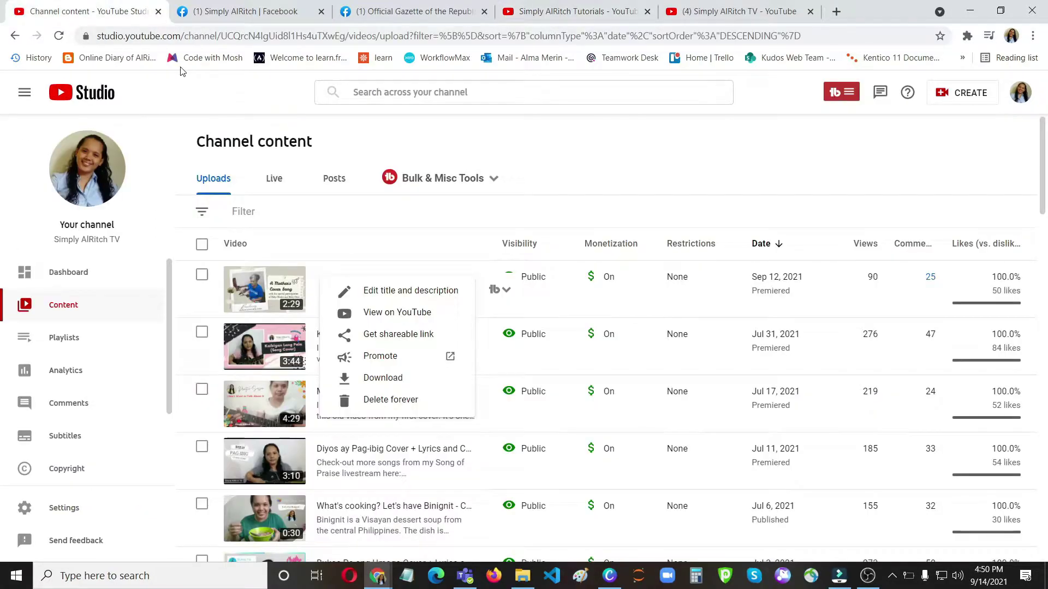
pyautogui.click(580, 157)
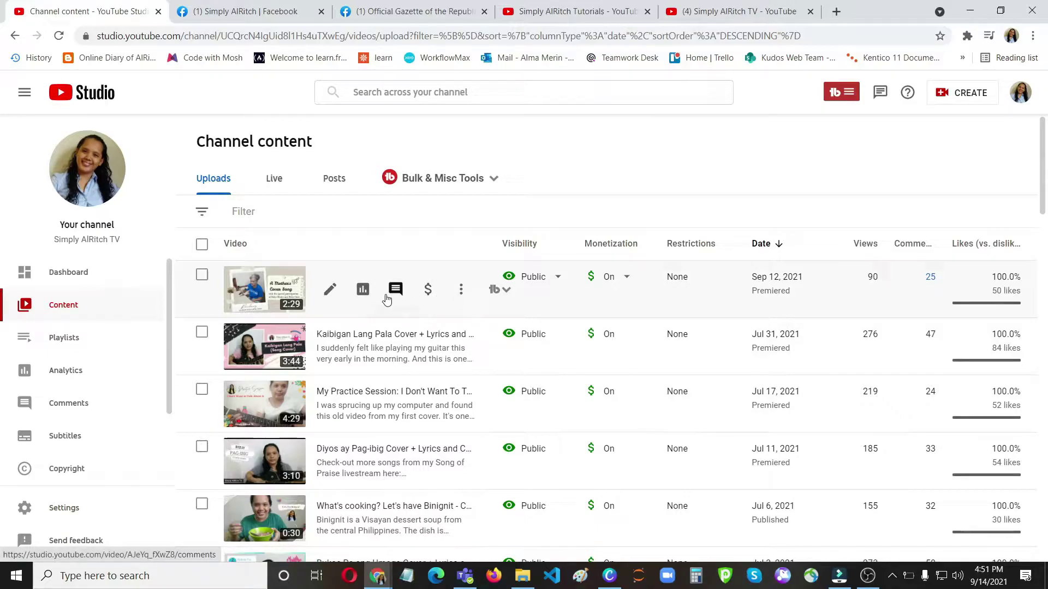
pyautogui.click(330, 291)
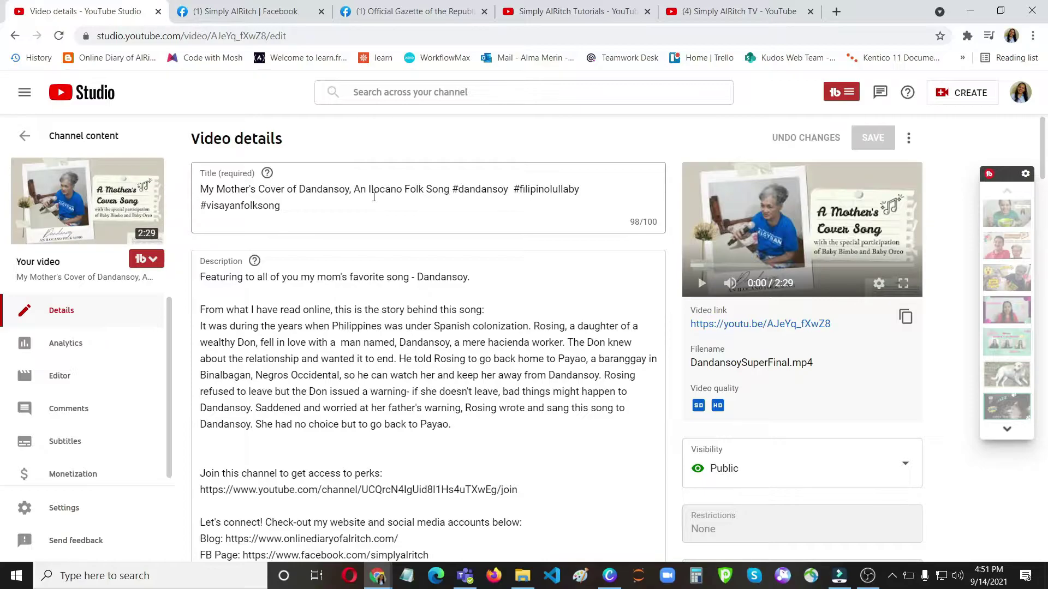
# Step: Check the Gazette's lyrics post, then change 'Ilocano' to 'Ilonggo' in the video title and save
pyautogui.click(426, 11)
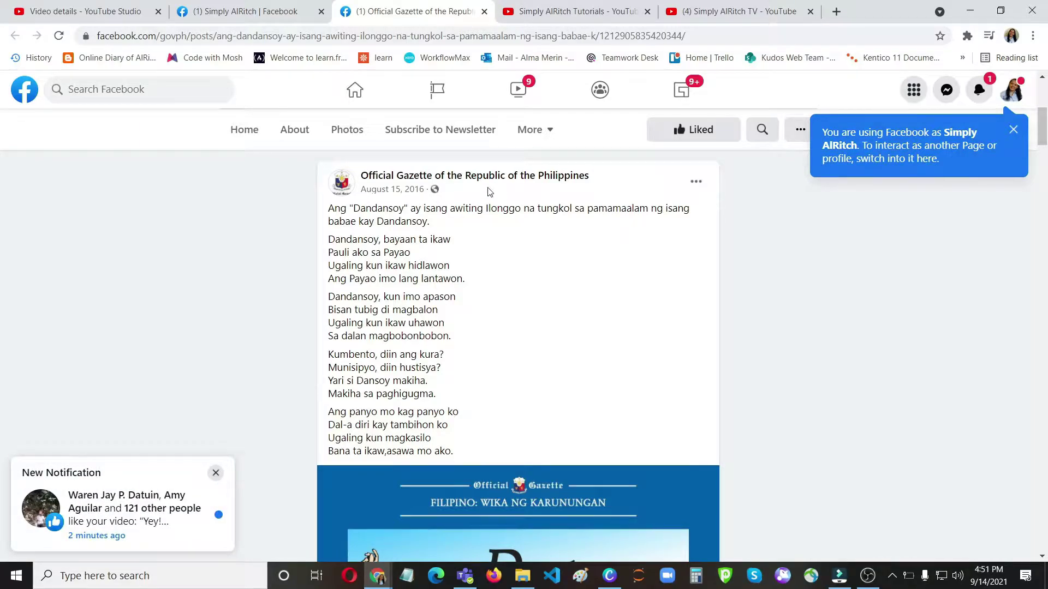
pyautogui.hotkey('ctrl', '1')
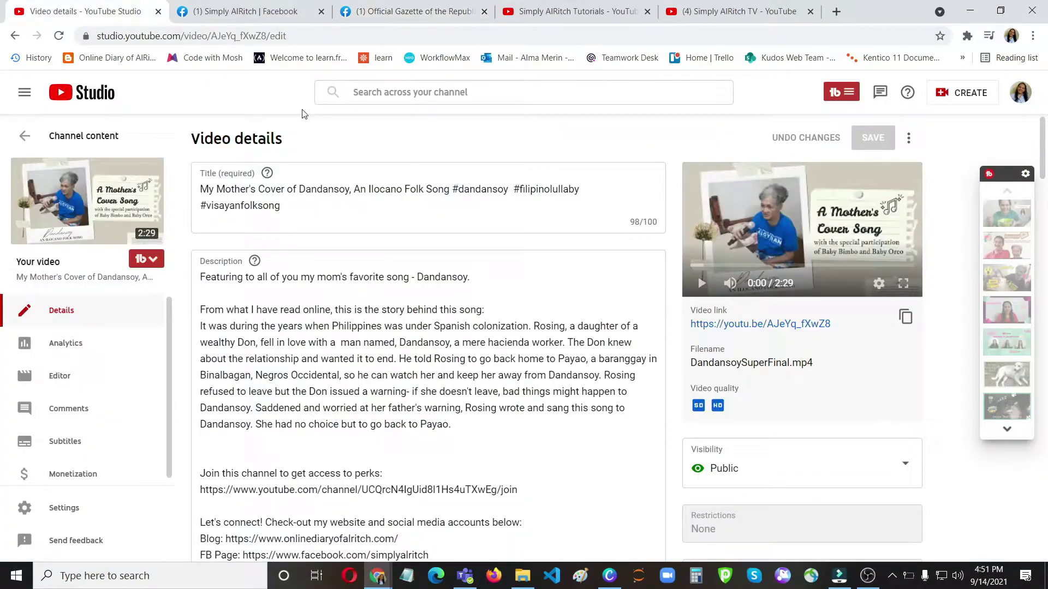
pyautogui.click(405, 189)
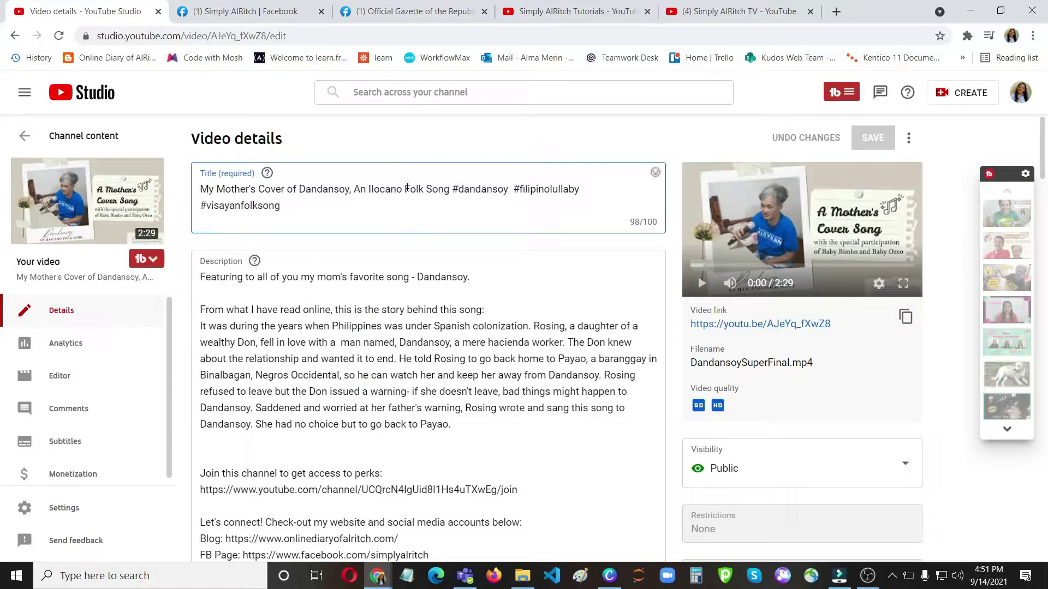
pyautogui.press('BackSpace')
pyautogui.press('BackSpace')
pyautogui.press('BackSpace')
pyautogui.press('BackSpace')
pyautogui.press('BackSpace')
pyautogui.write('nggo')
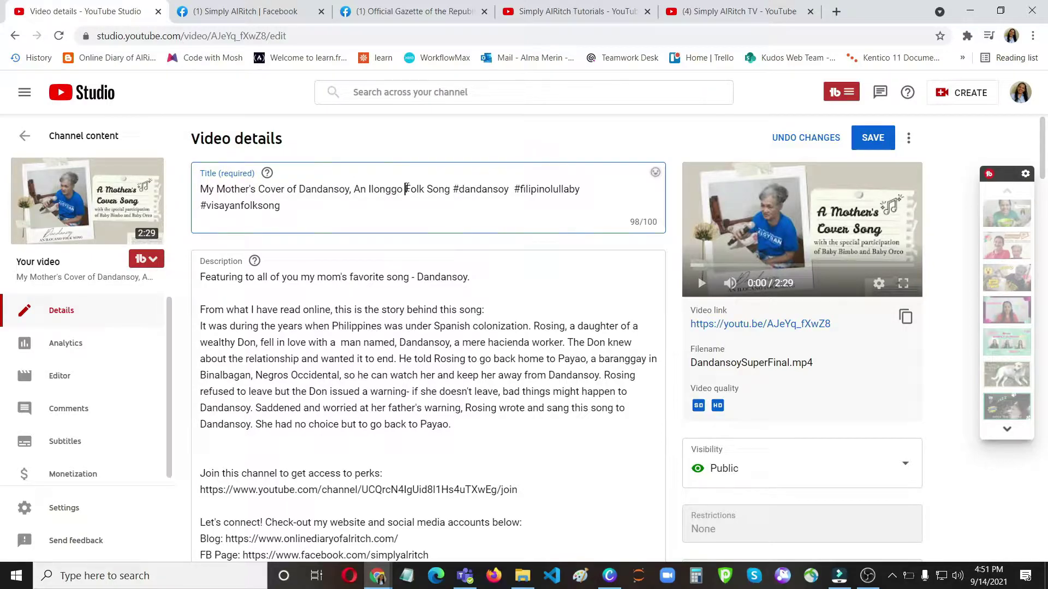
pyautogui.click(869, 143)
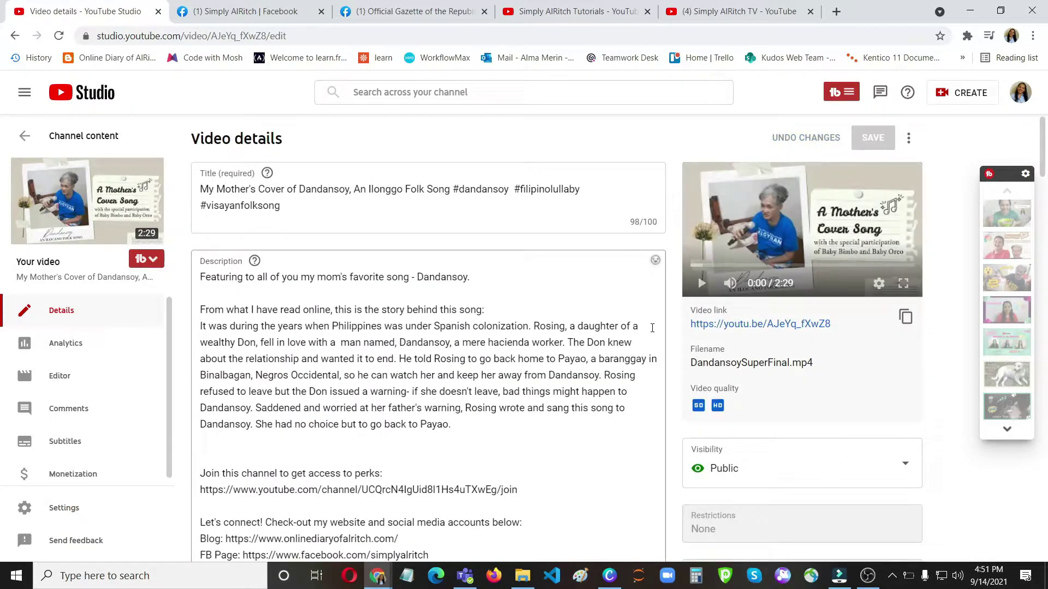
# Step: On the Simply AlRitch Facebook page, dismiss the tip and open the Dandansoy post's options menu
pyautogui.click(240, 12)
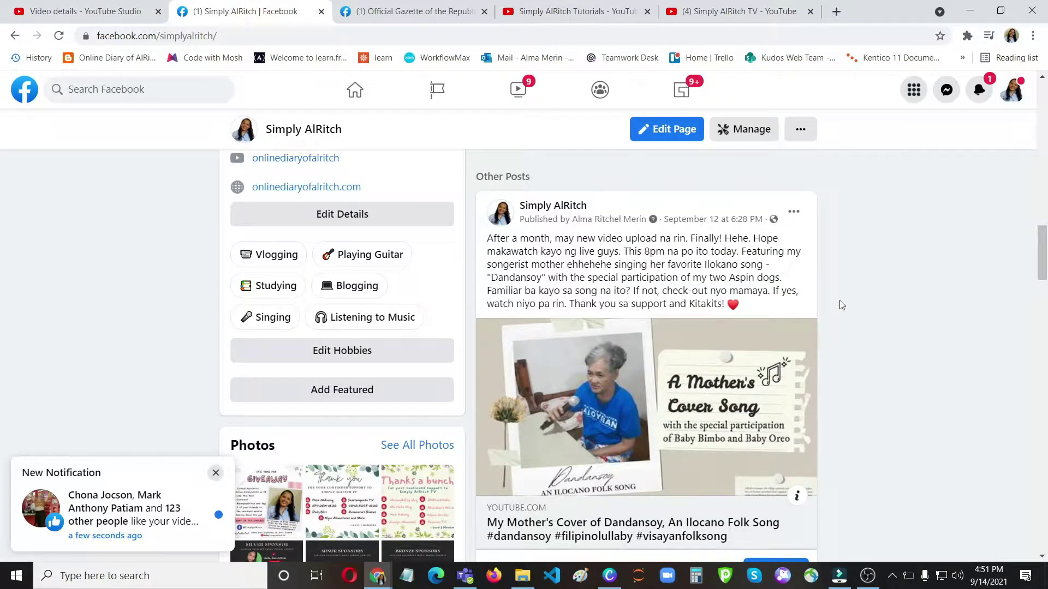
pyautogui.scroll(-2, 855, 303)
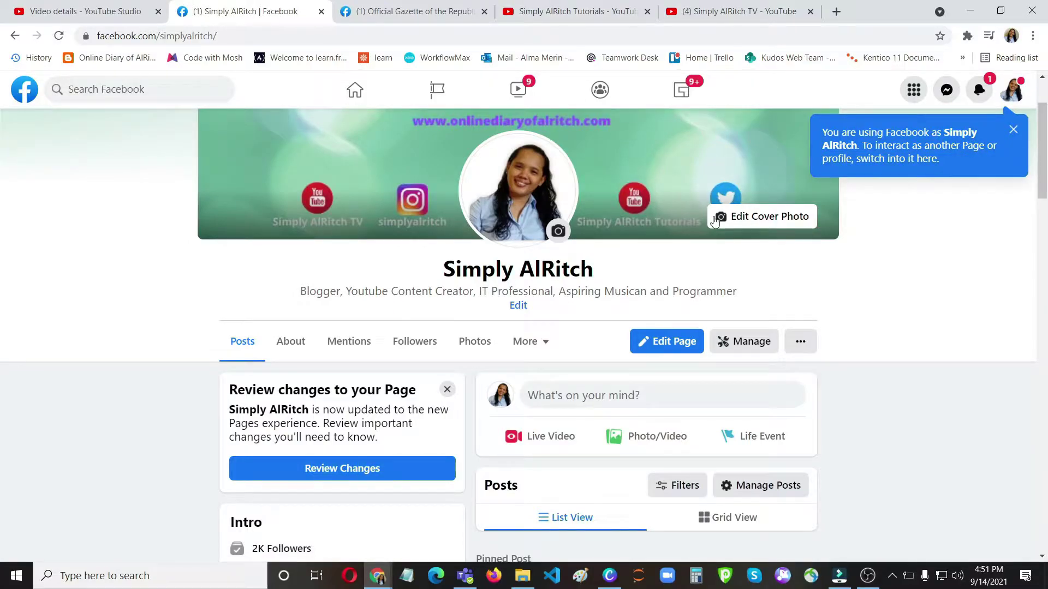
pyautogui.scroll(-15, 873, 283)
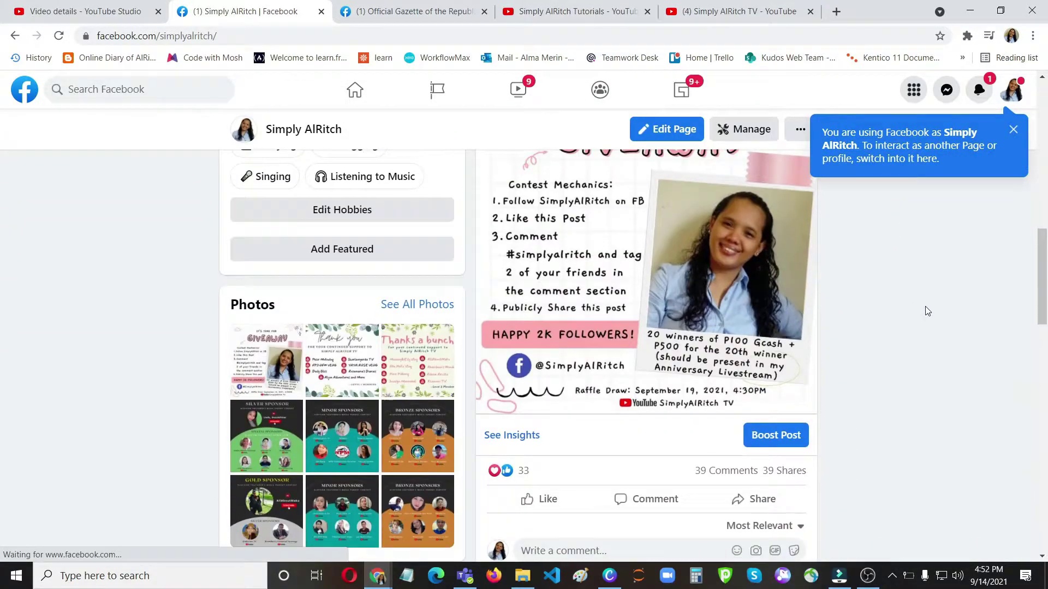
pyautogui.scroll(-7, 952, 322)
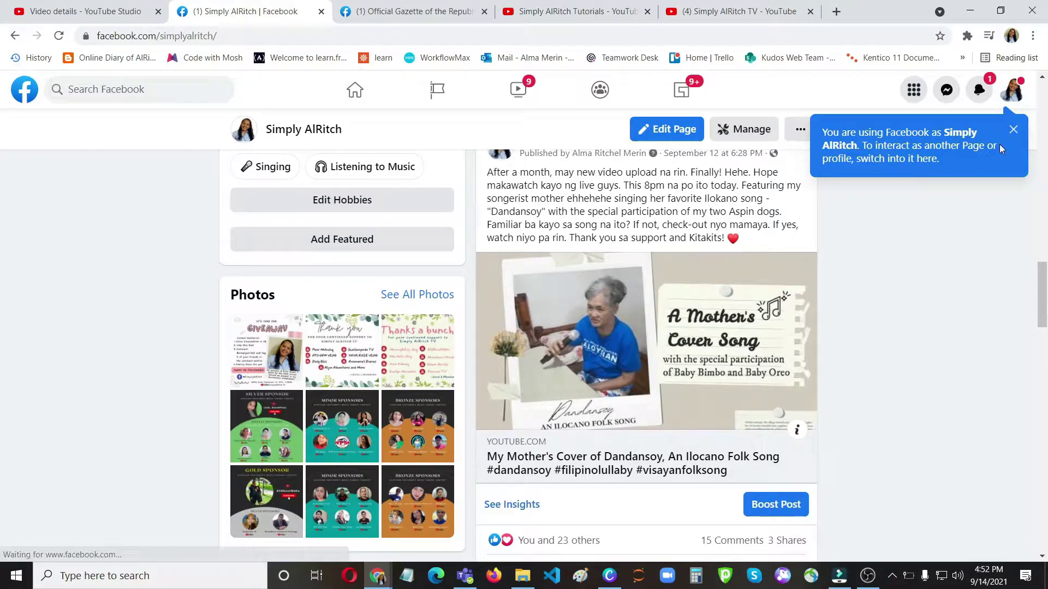
pyautogui.click(1009, 129)
pyautogui.scroll(1, 958, 289)
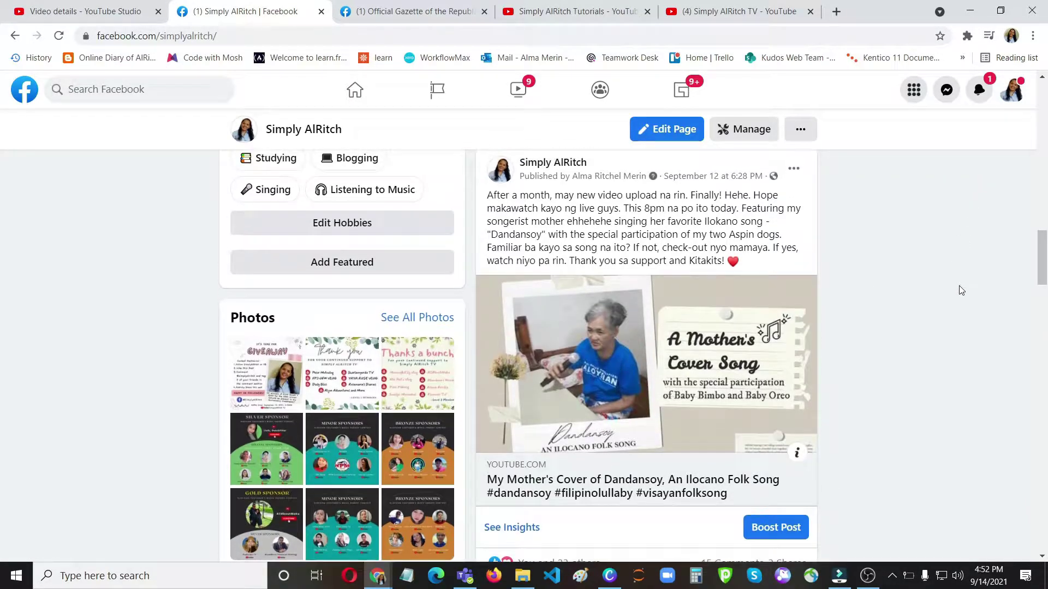
pyautogui.scroll(1, 719, 370)
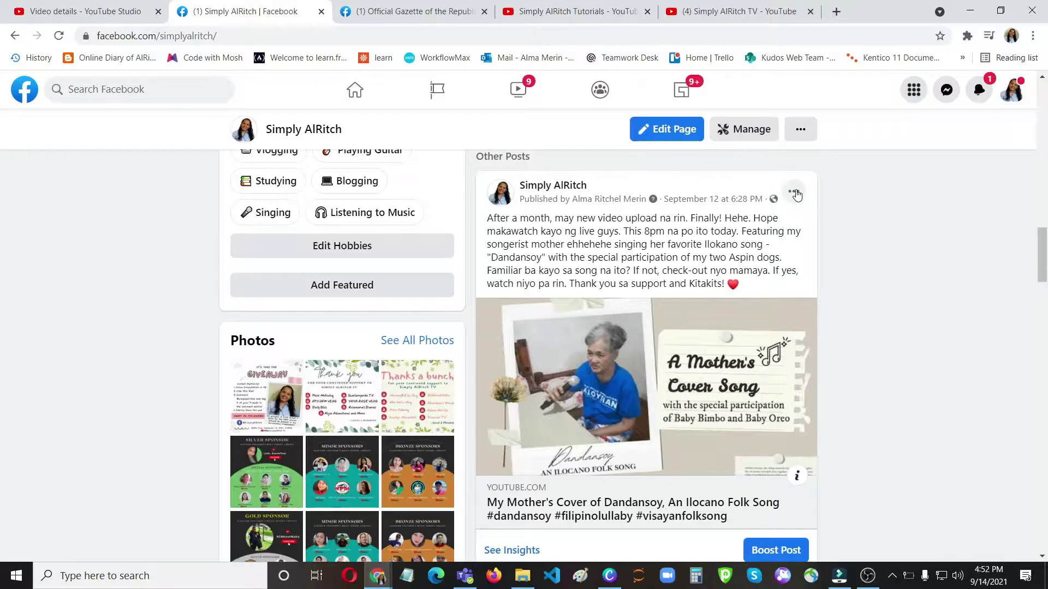
pyautogui.click(794, 193)
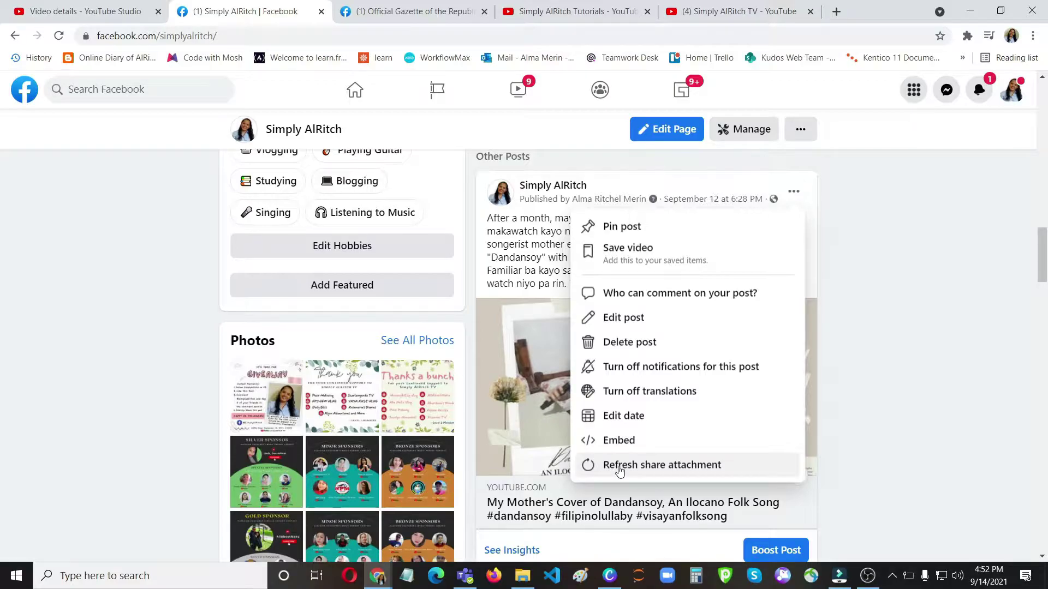
# Step: Refresh the Dandansoy post's share attachment so it shows 'An Ilonggo Folk Song'
pyautogui.click(620, 468)
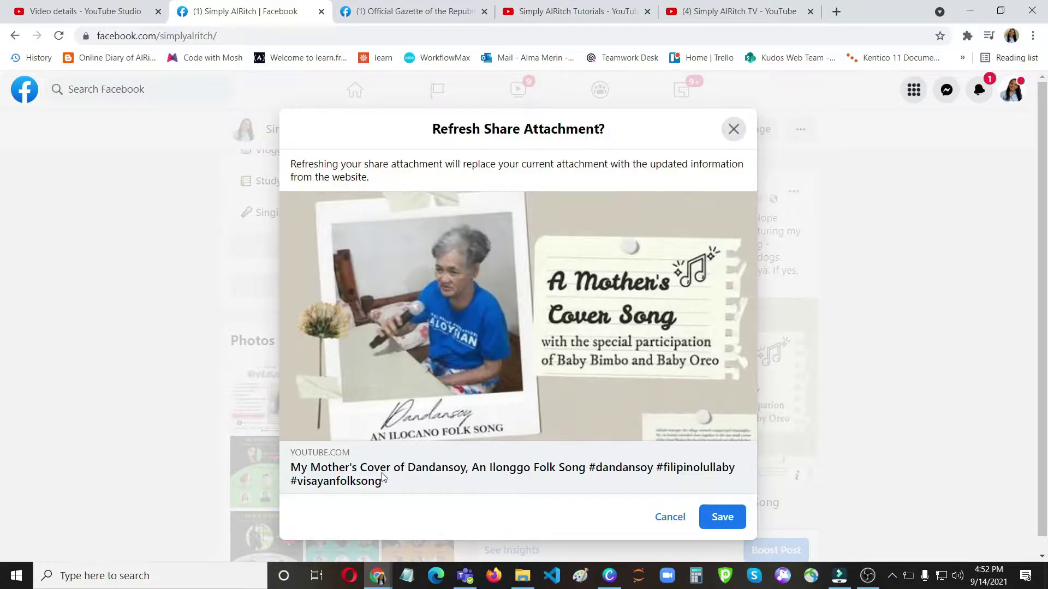
pyautogui.click(721, 517)
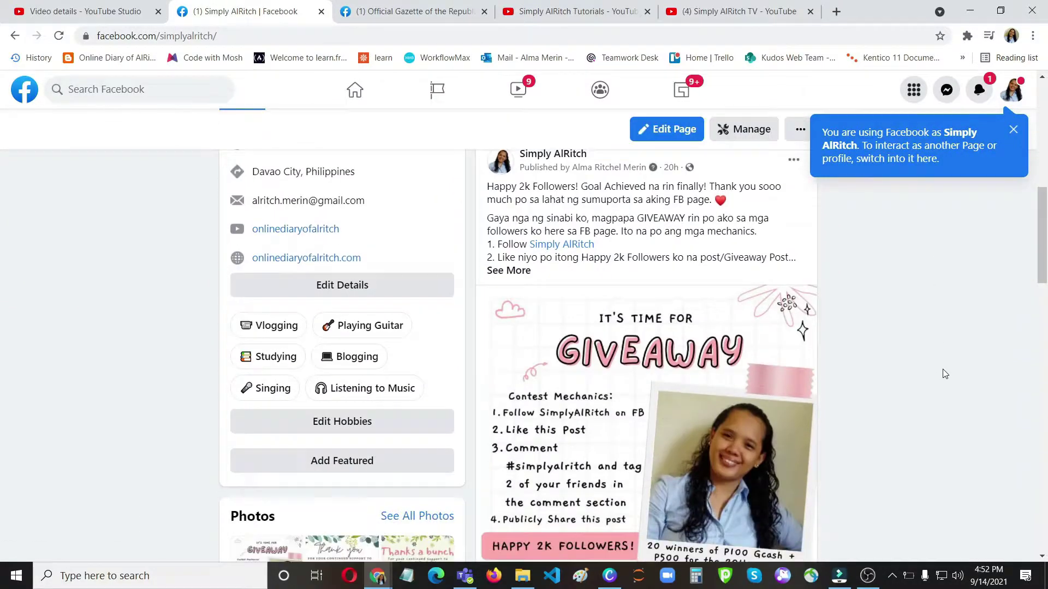
pyautogui.scroll(-12, 953, 385)
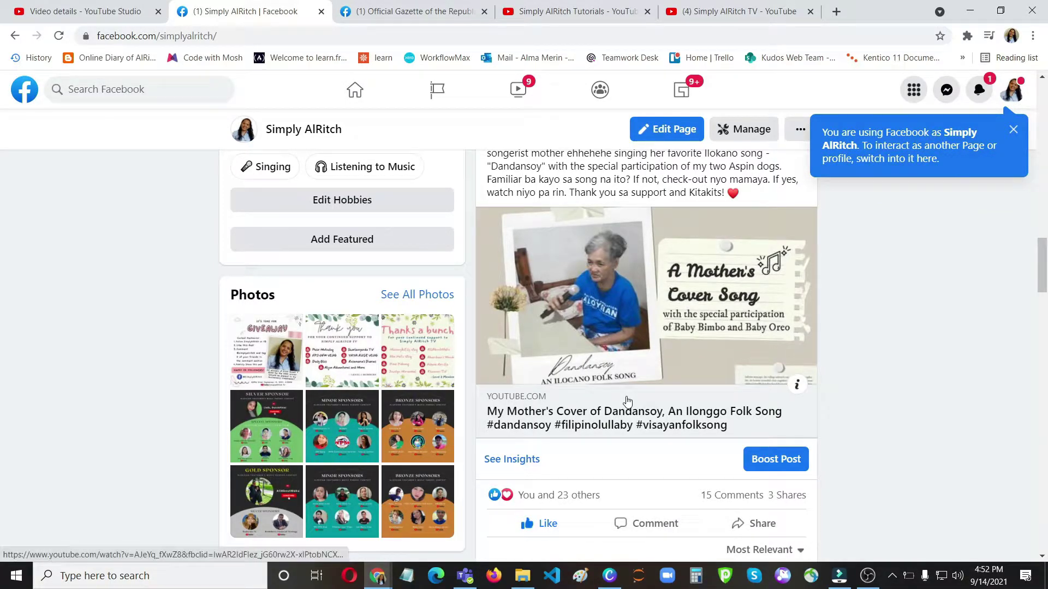
pyautogui.click(610, 576)
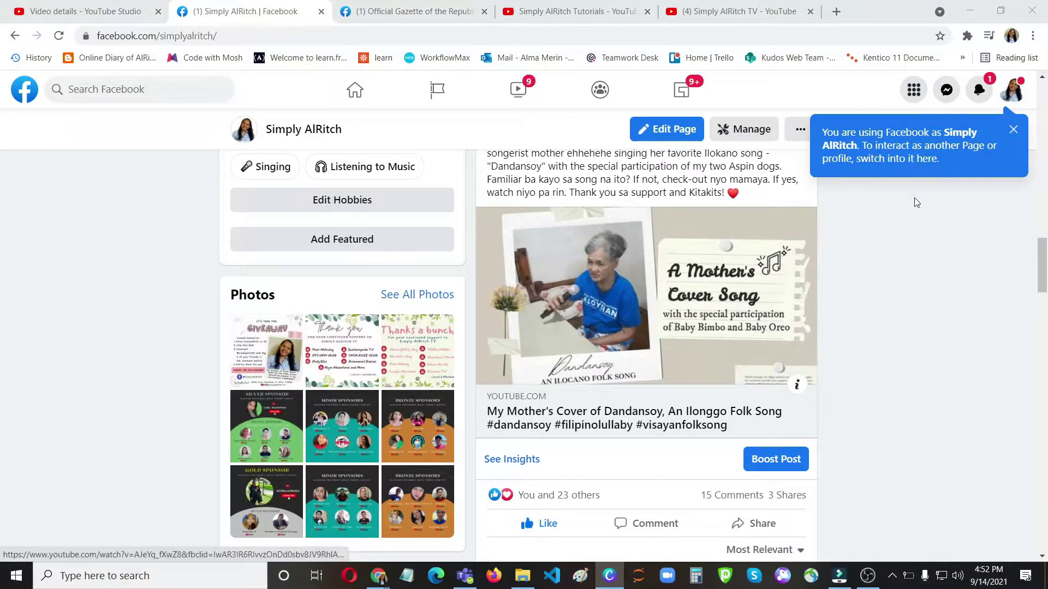
pyautogui.click(1014, 129)
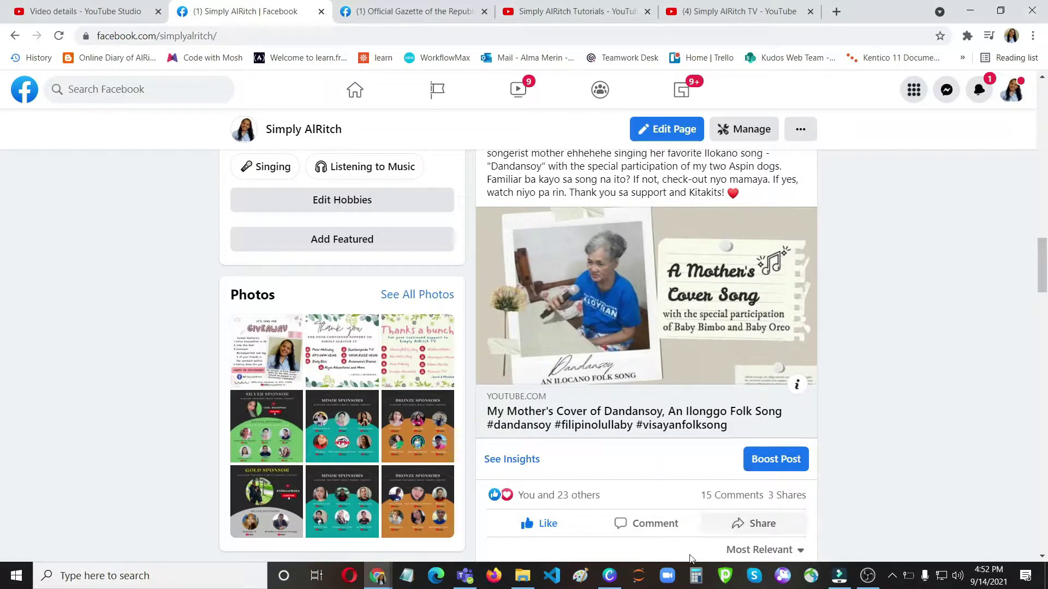
pyautogui.click(610, 576)
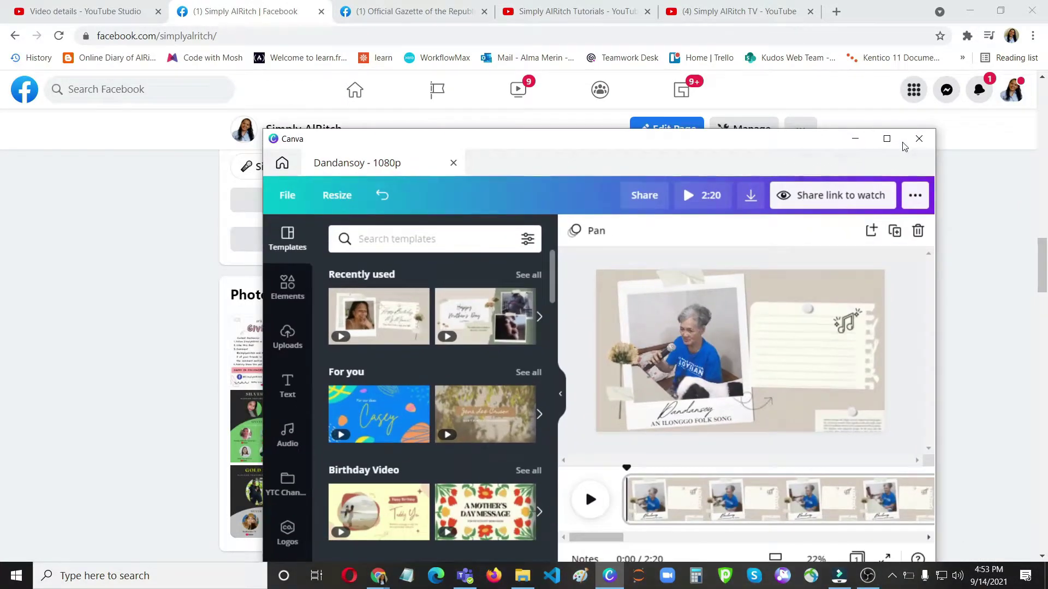
pyautogui.click(887, 139)
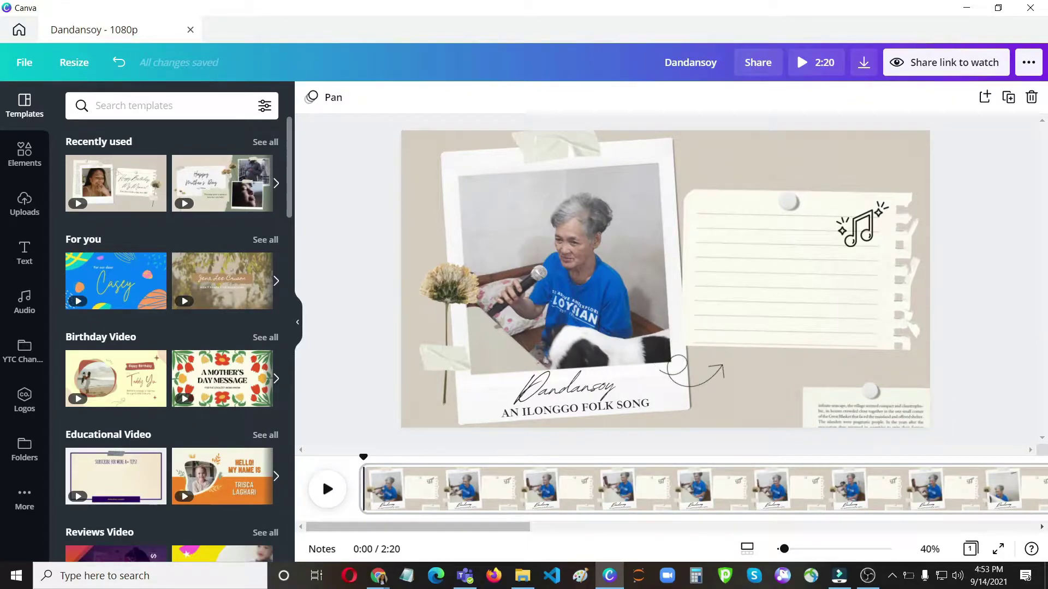
pyautogui.click(965, 9)
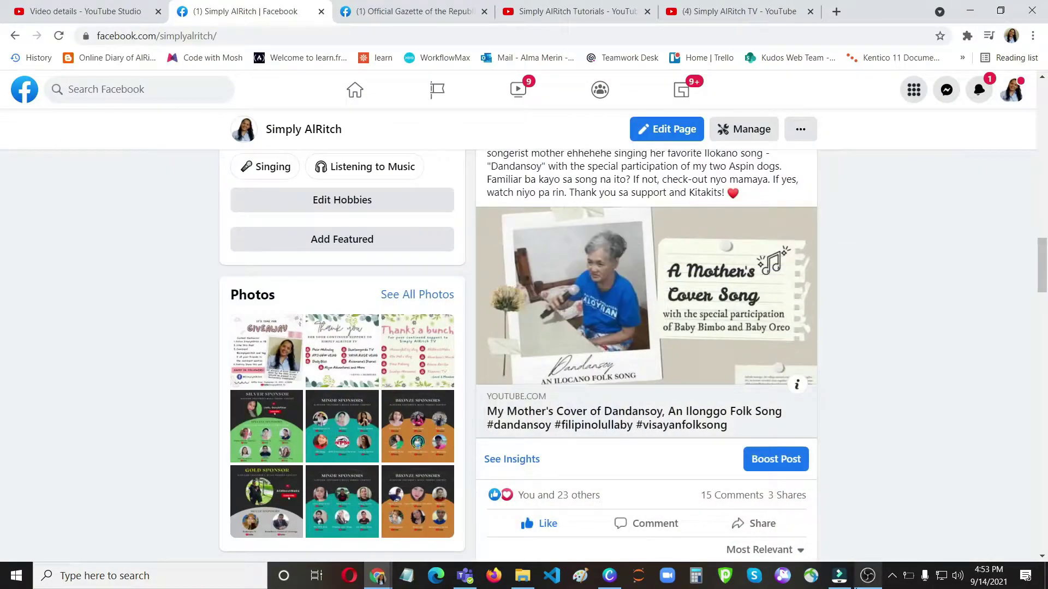
pyautogui.click(841, 580)
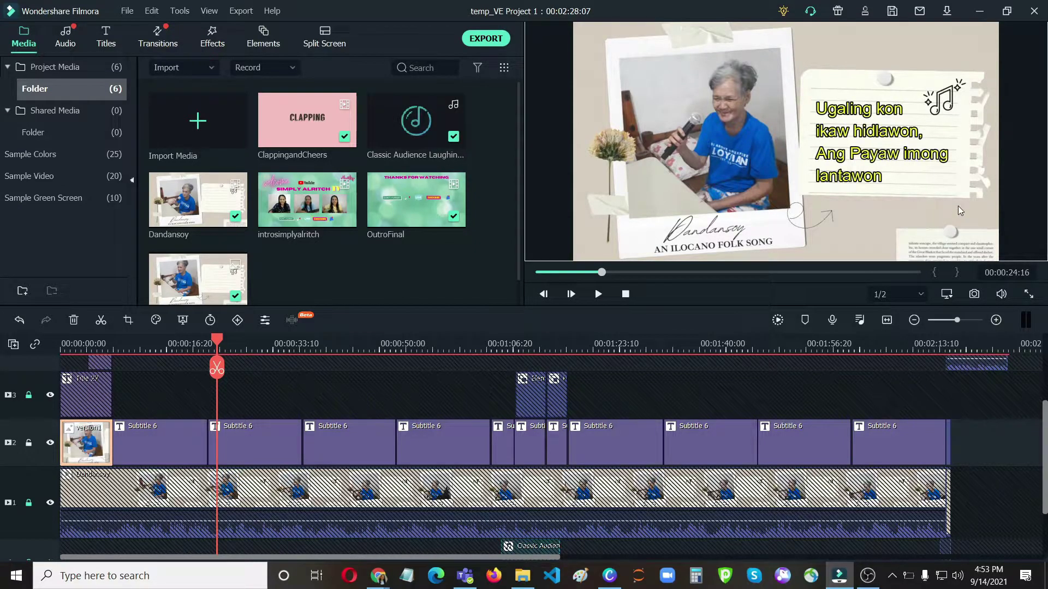
pyautogui.moveTo(119, 361); pyautogui.dragTo(40, 365)
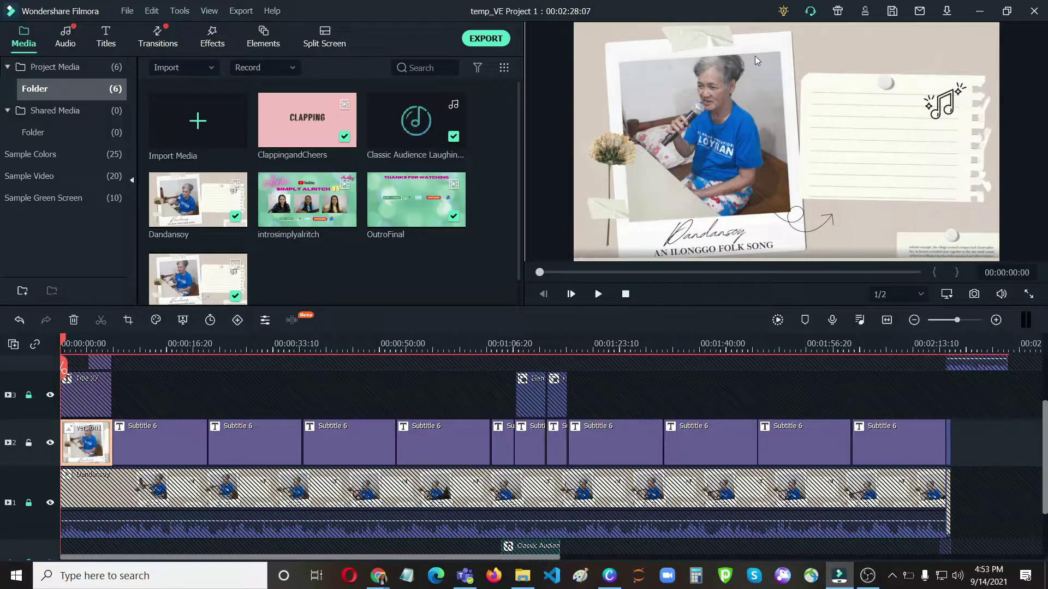
pyautogui.click(979, 12)
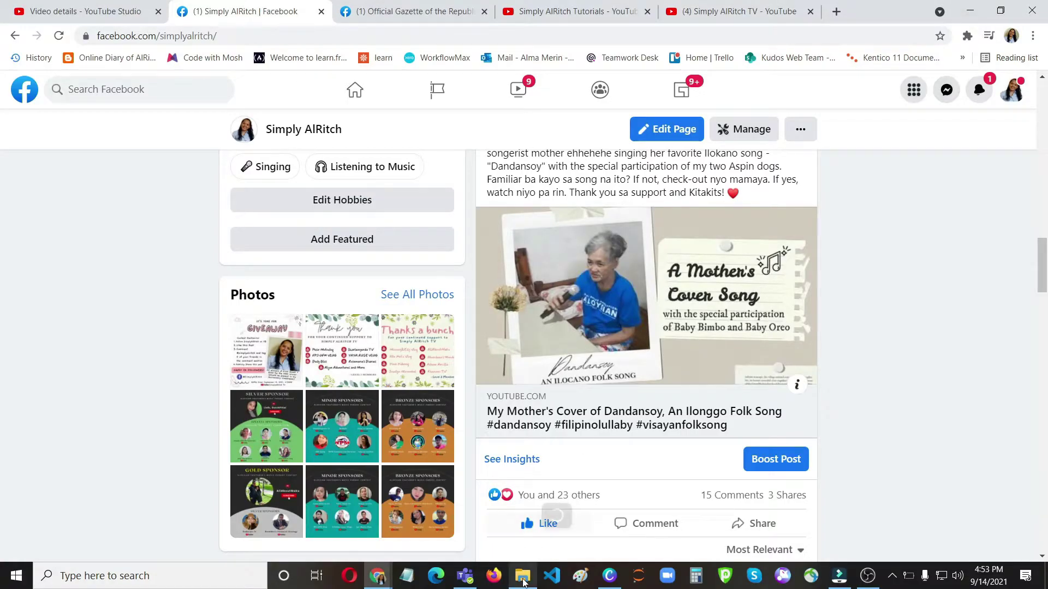
# Step: In the Desktop folder, compare the ThumbNail.png and finalthumbnail.png images, then close the viewer
pyautogui.click(522, 578)
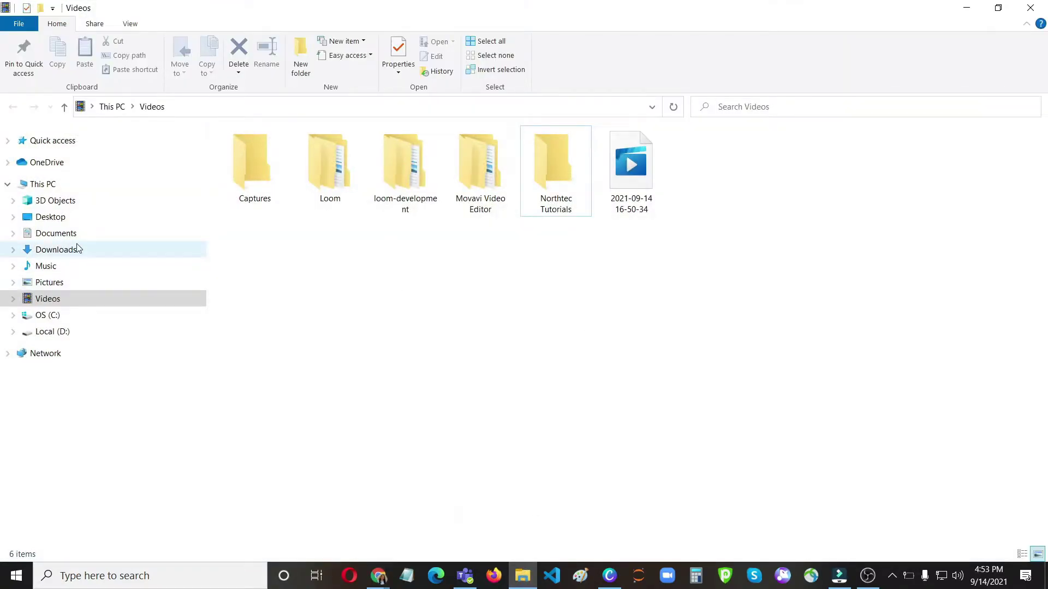
pyautogui.click(50, 218)
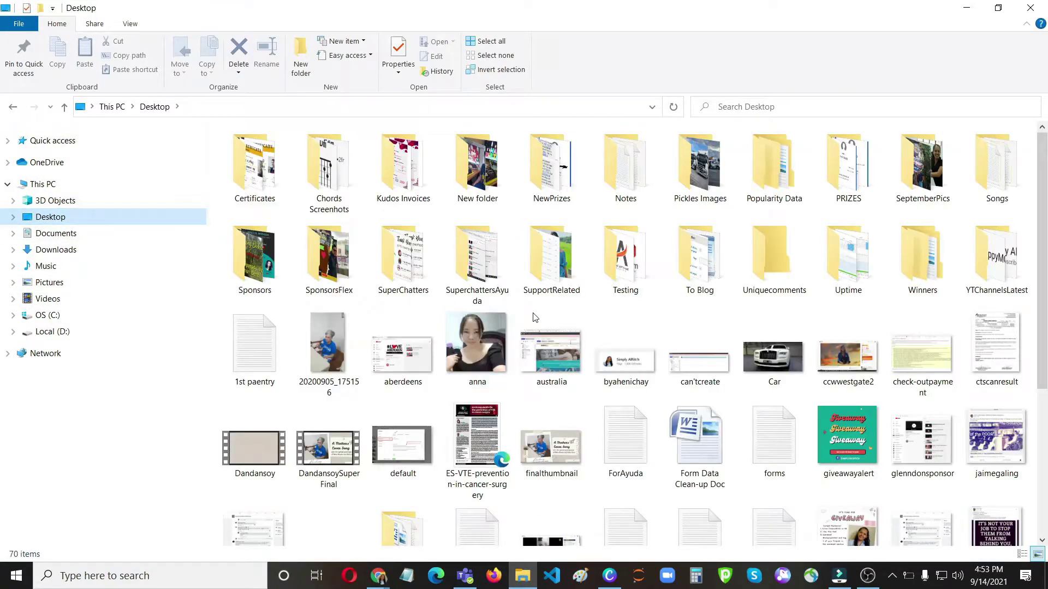
pyautogui.scroll(-5, 666, 463)
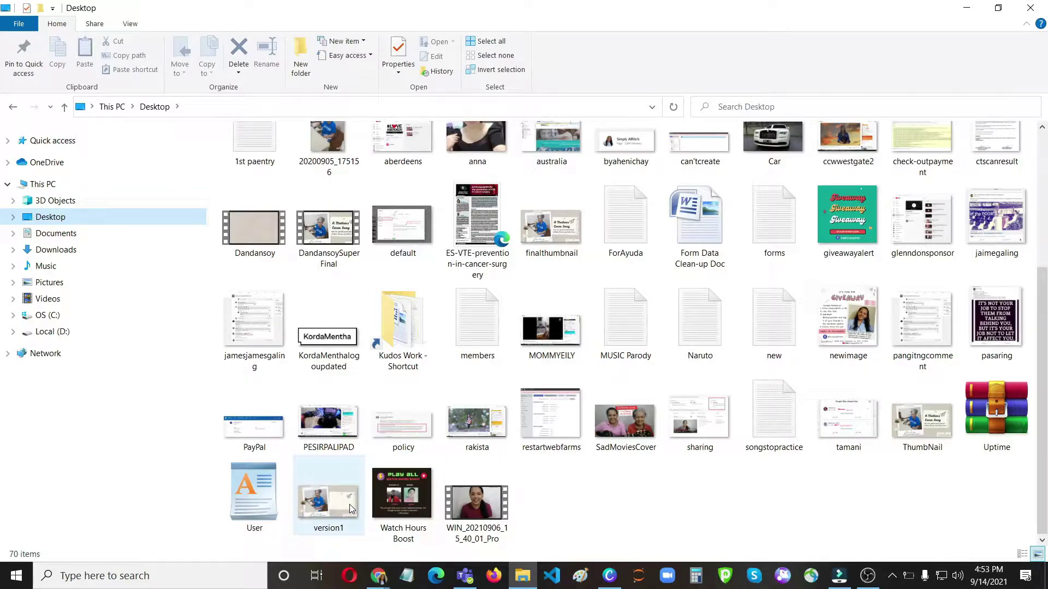
pyautogui.doubleClick(933, 431)
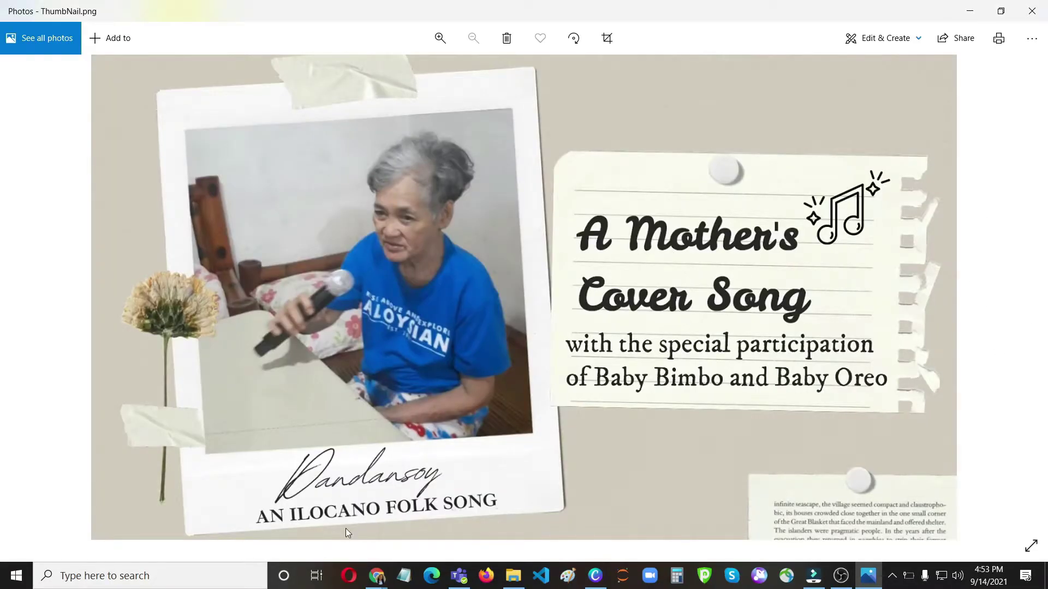
pyautogui.click(1032, 11)
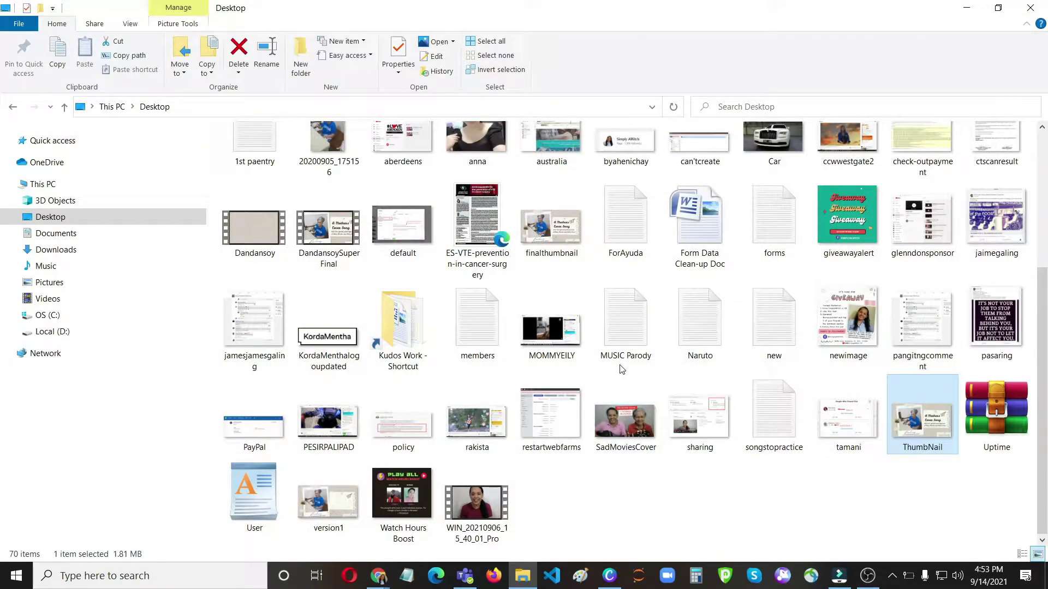
pyautogui.click(554, 232)
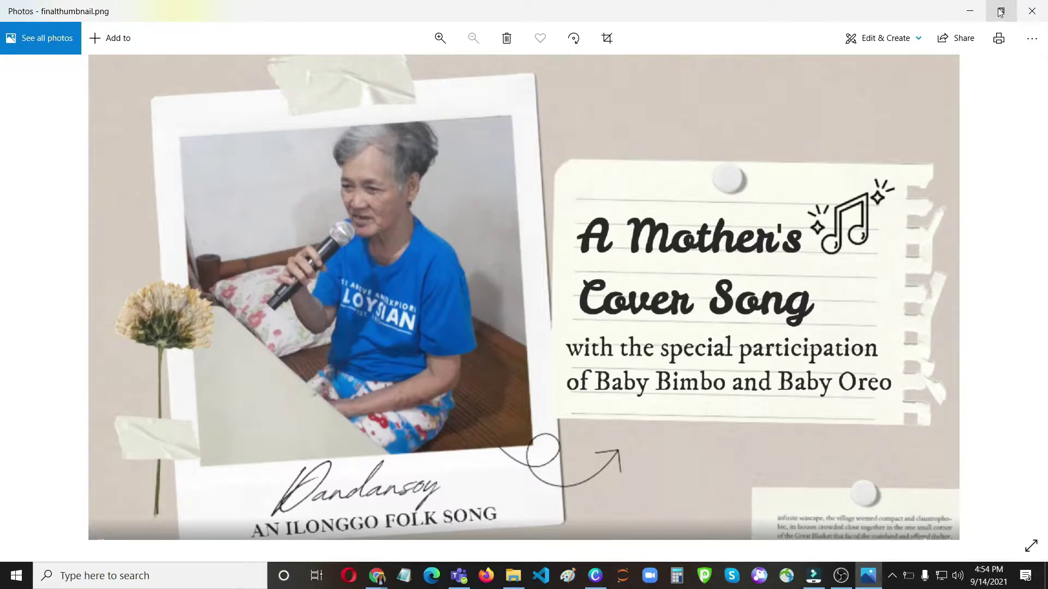
pyautogui.click(1031, 11)
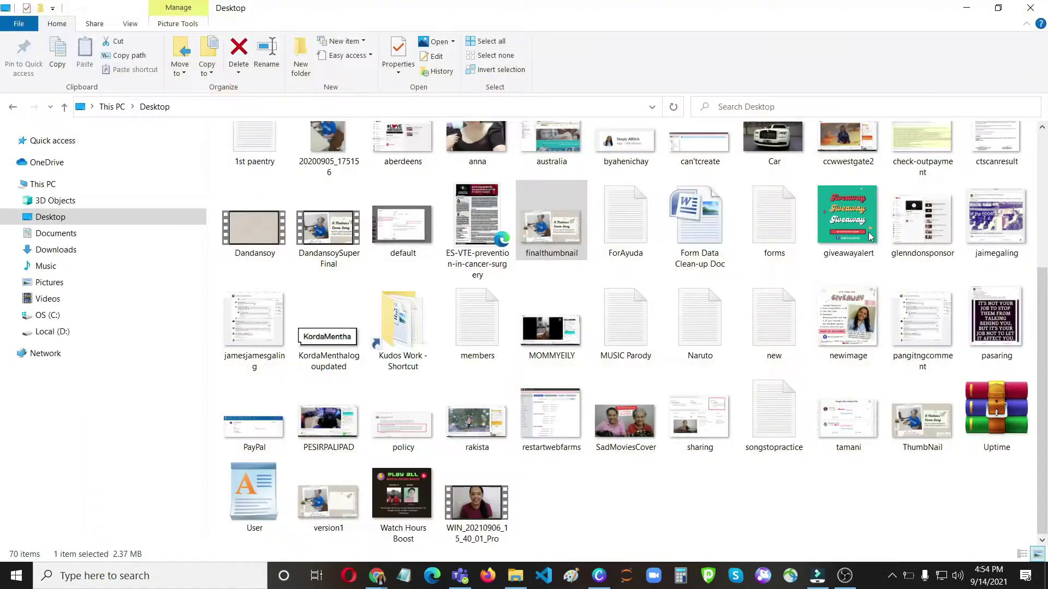
# Step: Try uploading finalthumbnail as the video thumbnail, which is rejected for exceeding 2MB
pyautogui.click(967, 8)
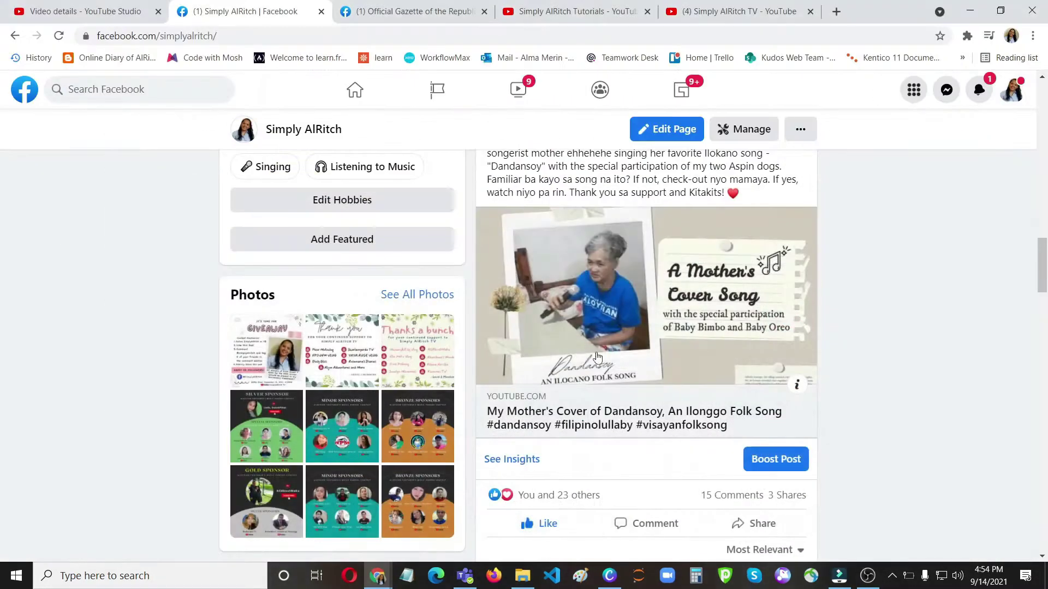
pyautogui.click(82, 11)
pyautogui.scroll(-2, 497, 341)
pyautogui.scroll(-7, 498, 341)
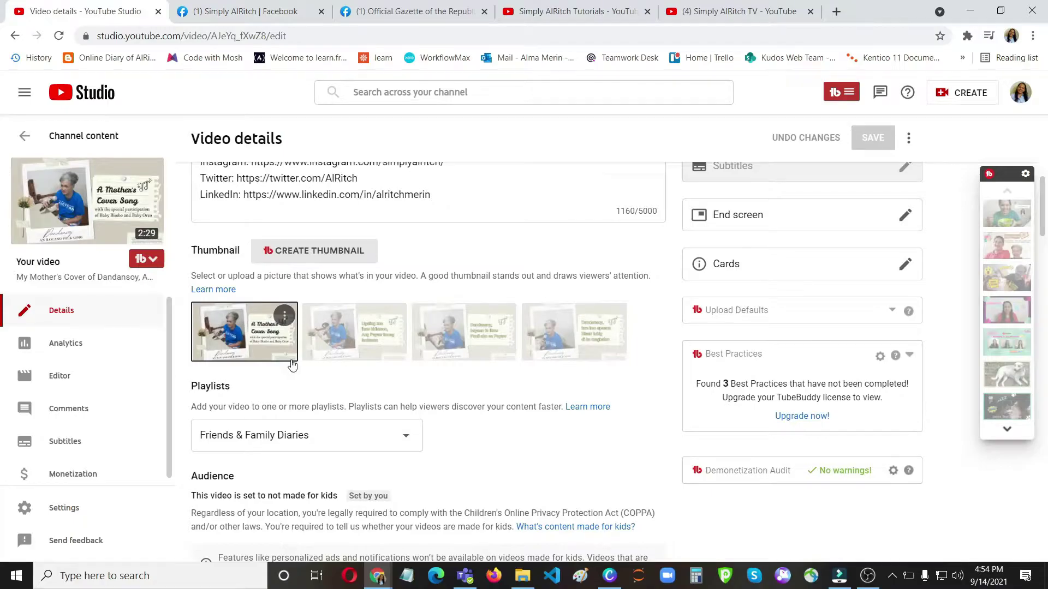
pyautogui.scroll(1, 273, 339)
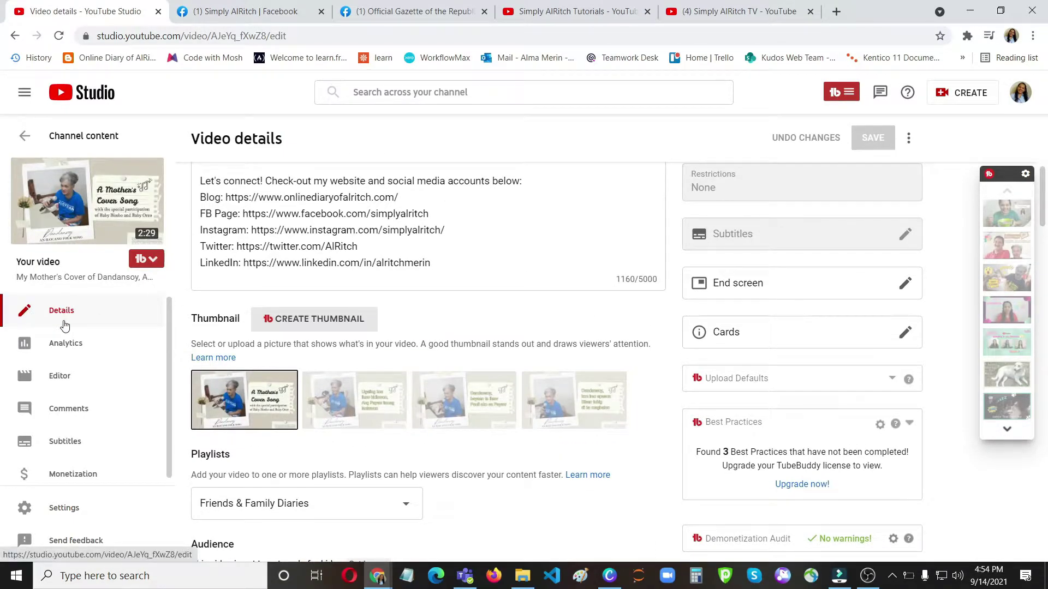
pyautogui.moveTo(284, 390)
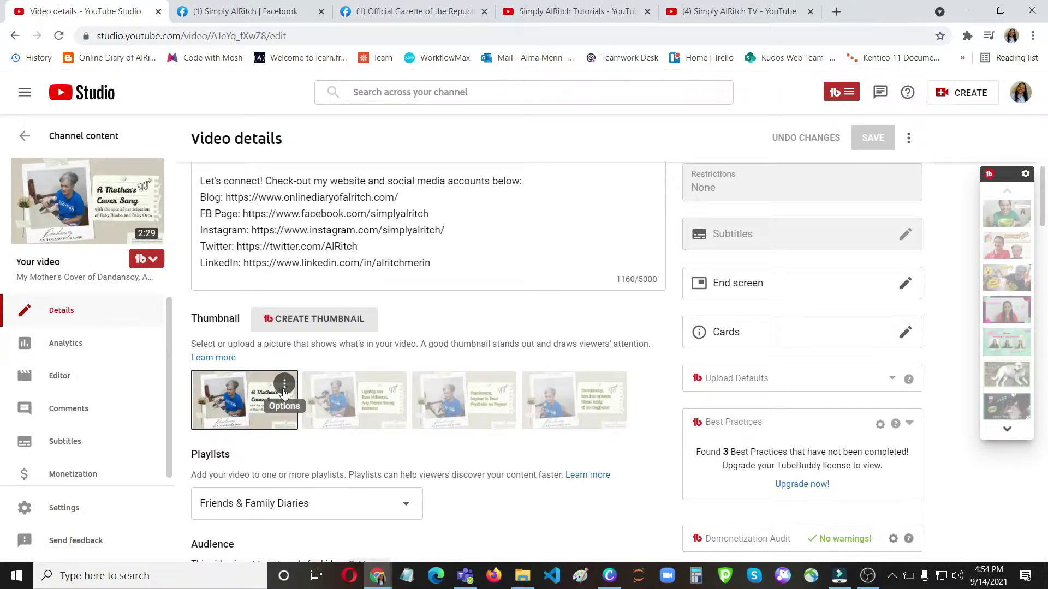
pyautogui.click(285, 390)
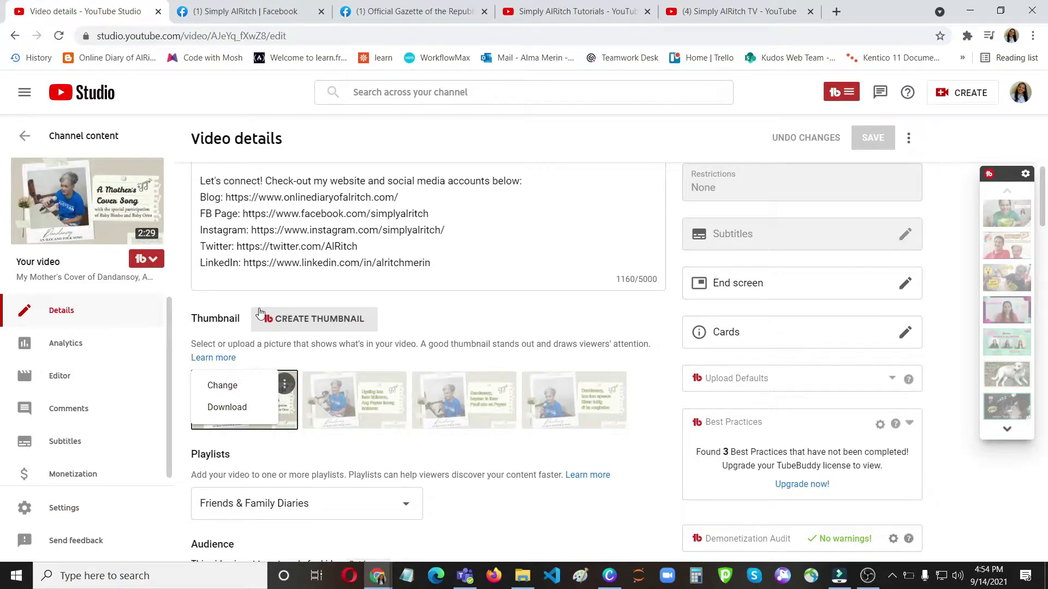
pyautogui.click(488, 78)
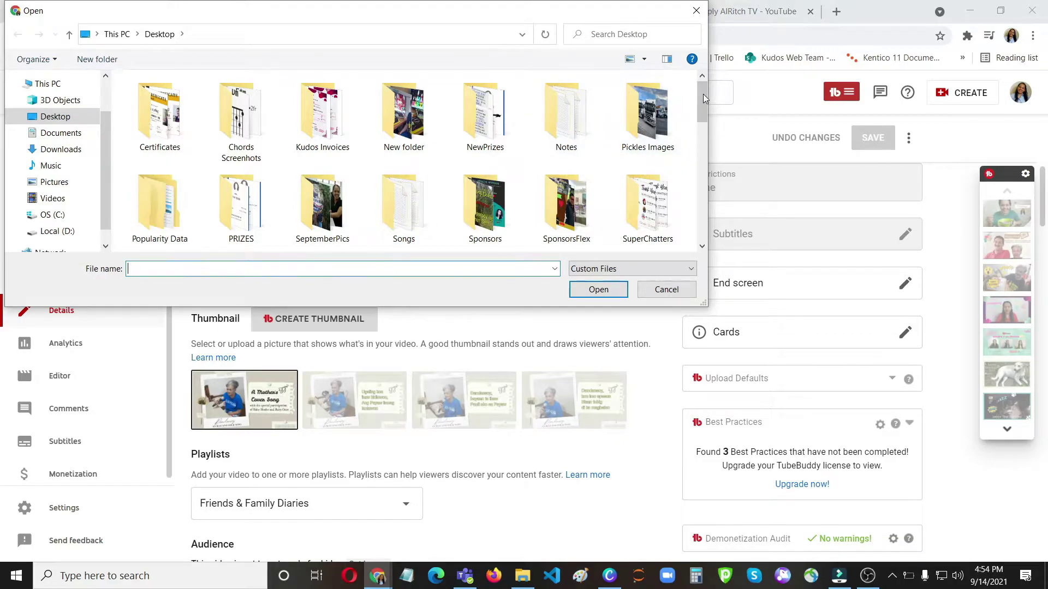
pyautogui.moveTo(703, 98); pyautogui.dragTo(696, 167)
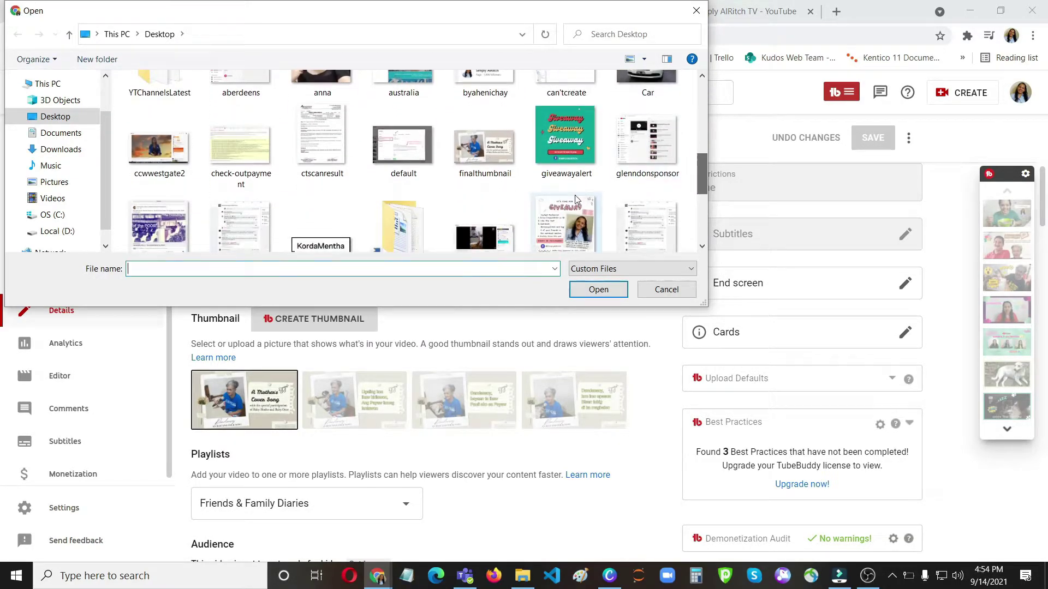
pyautogui.click(484, 144)
pyautogui.click(598, 289)
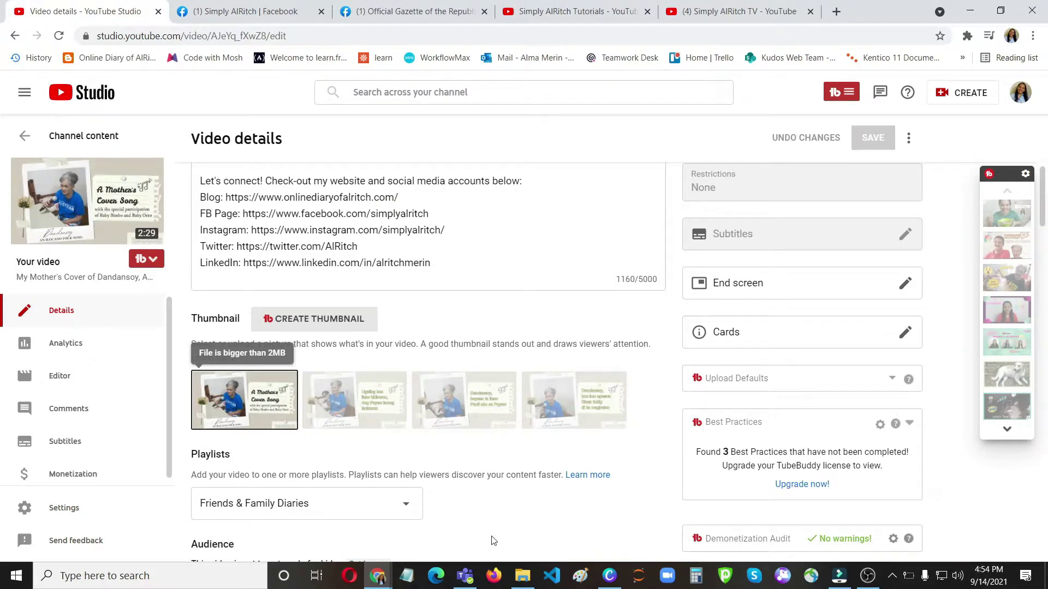
pyautogui.click(522, 575)
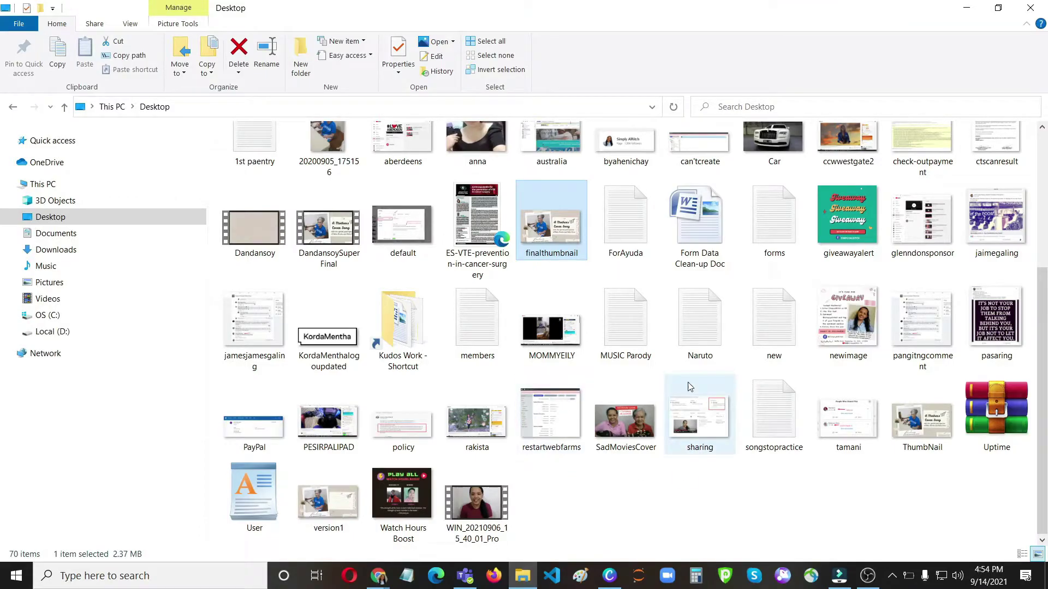
pyautogui.rightClick(561, 248)
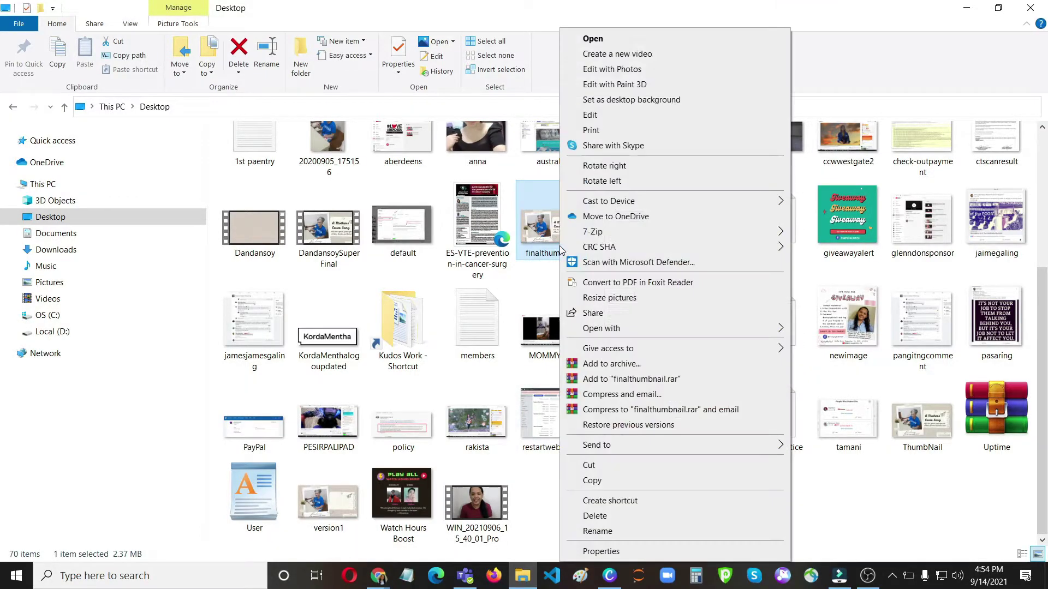
pyautogui.click(601, 551)
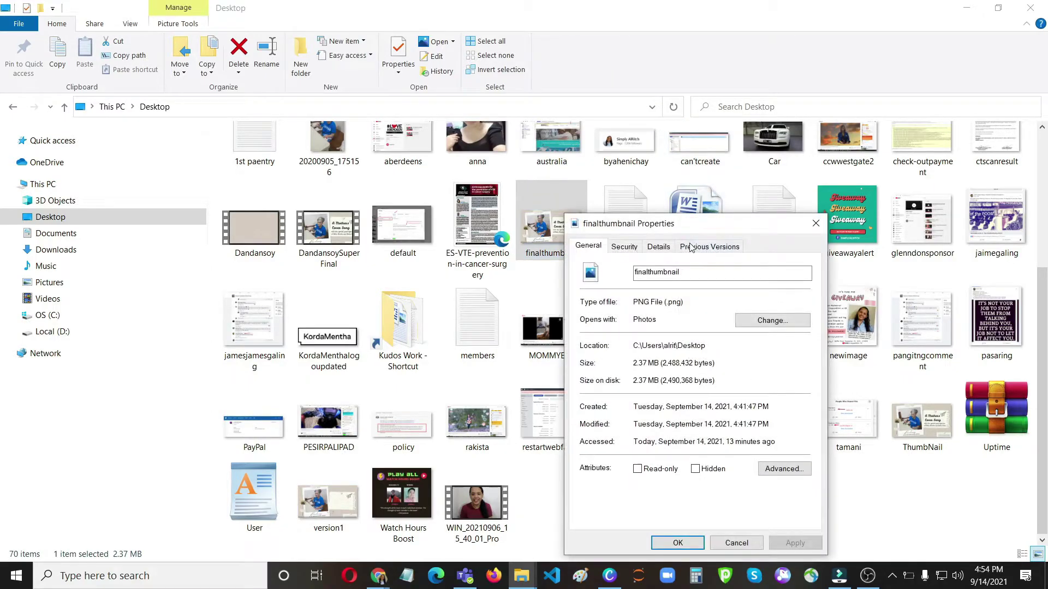
pyautogui.moveTo(742, 231); pyautogui.dragTo(719, 184)
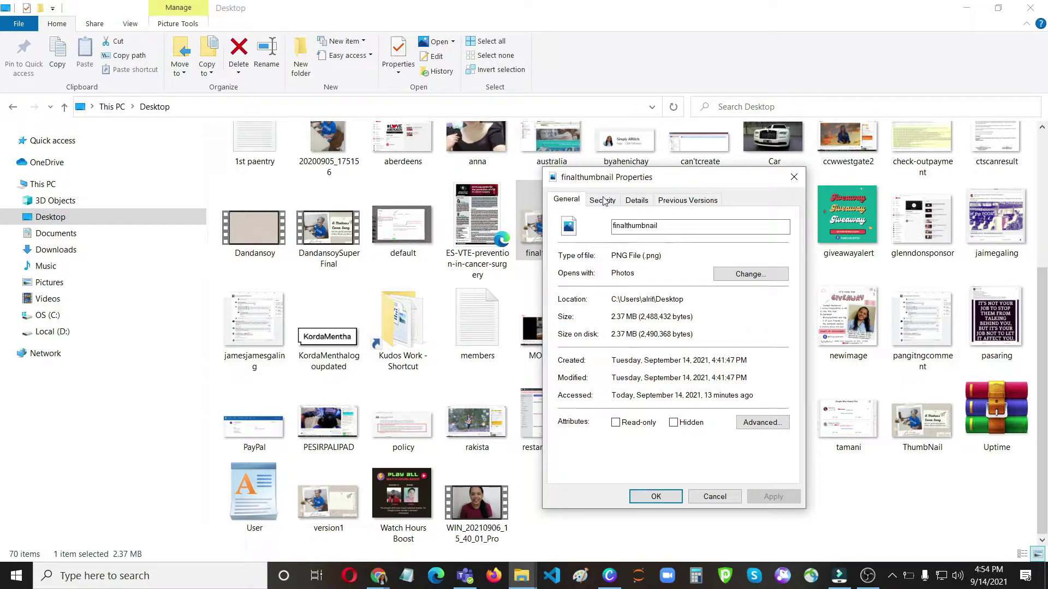
pyautogui.click(792, 178)
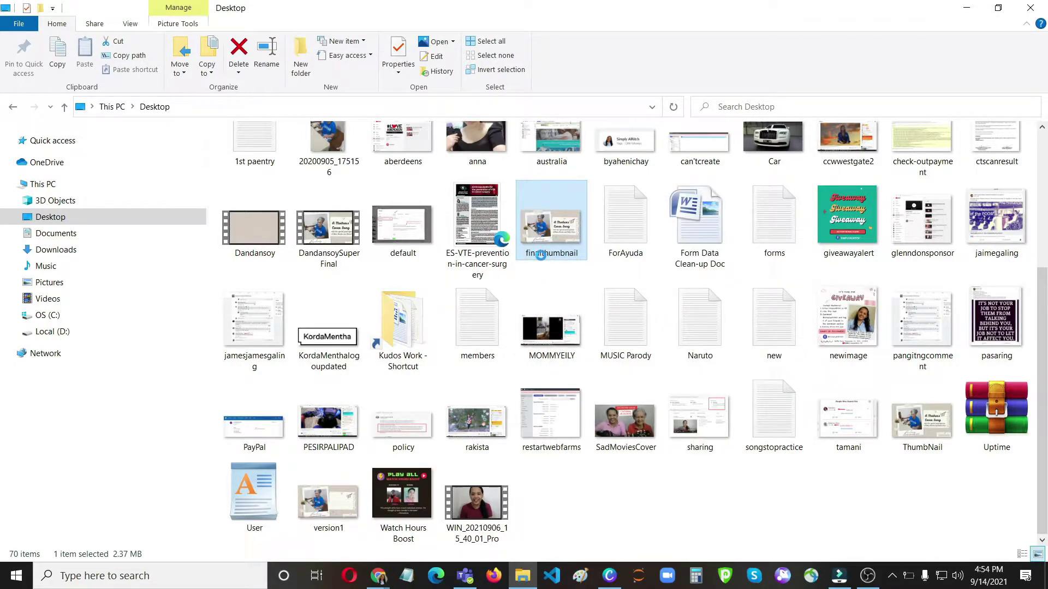
pyautogui.rightClick(540, 256)
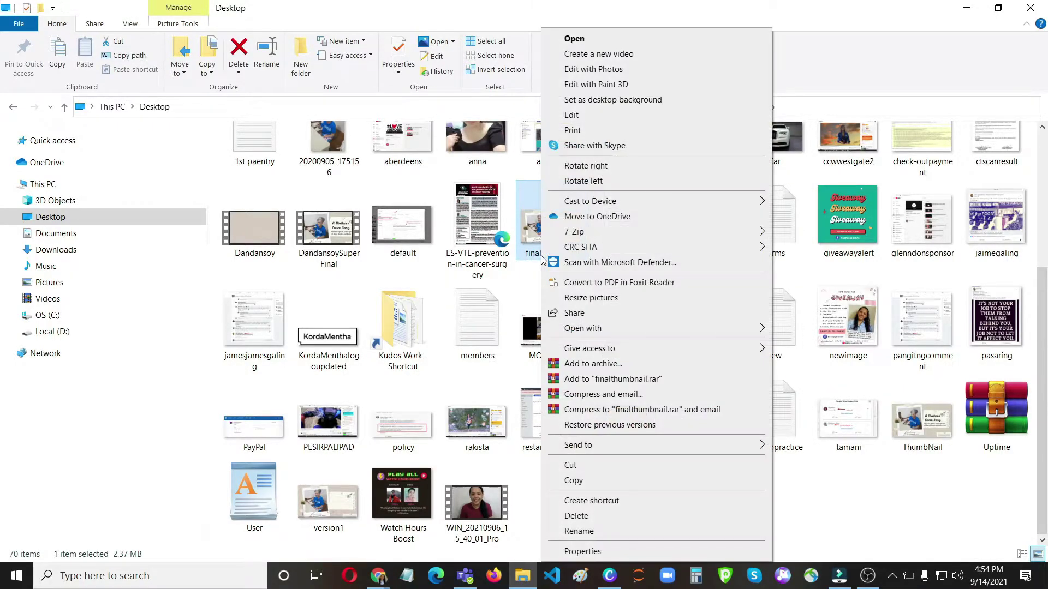
pyautogui.click(575, 553)
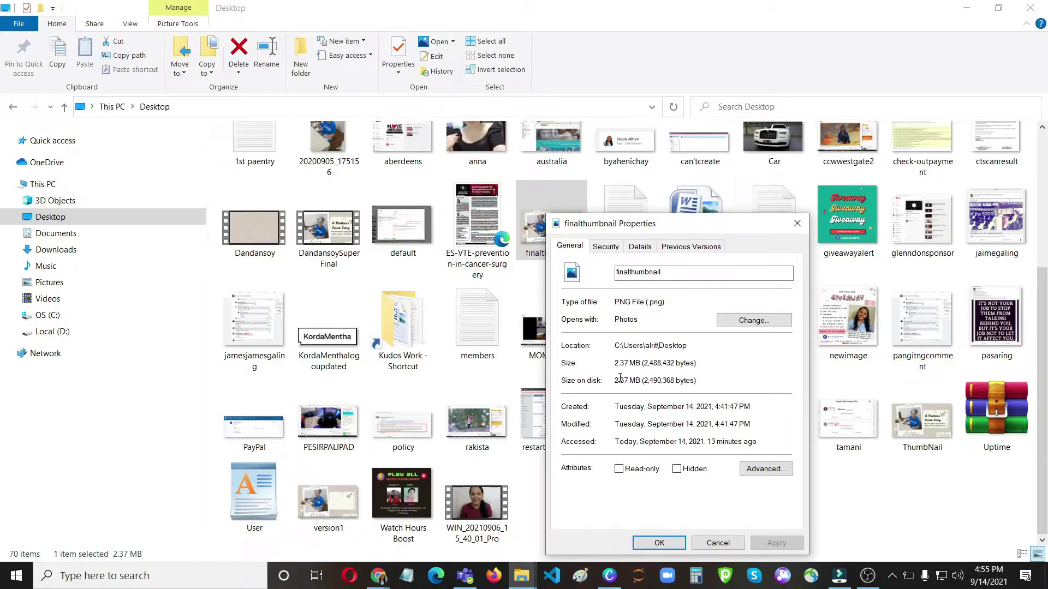
pyautogui.click(718, 543)
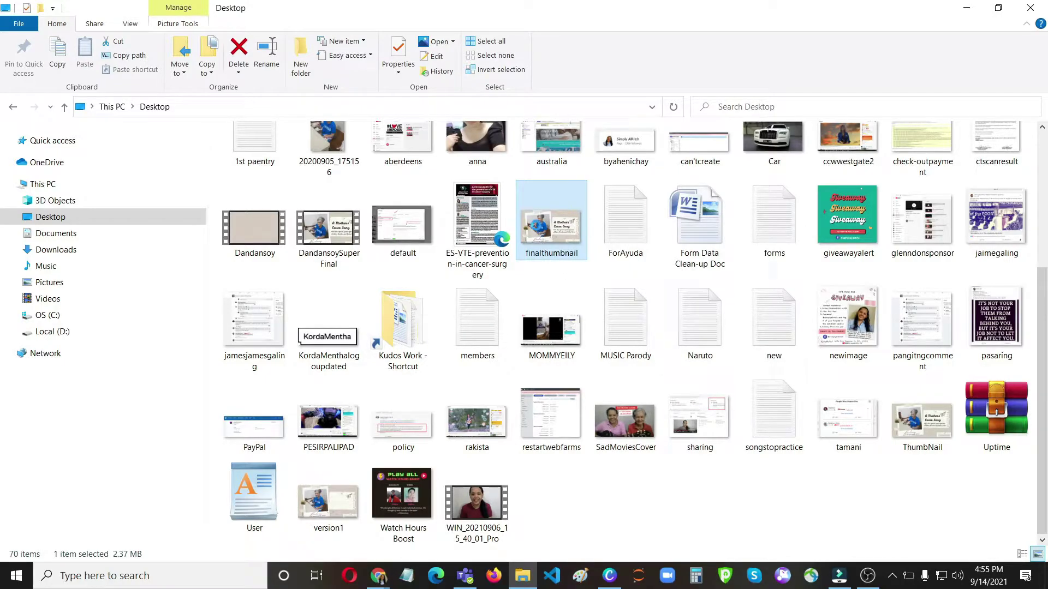
# Step: Open finalthumbnail in Paint and resize it to 1700 pixels wide
pyautogui.rightClick(537, 229)
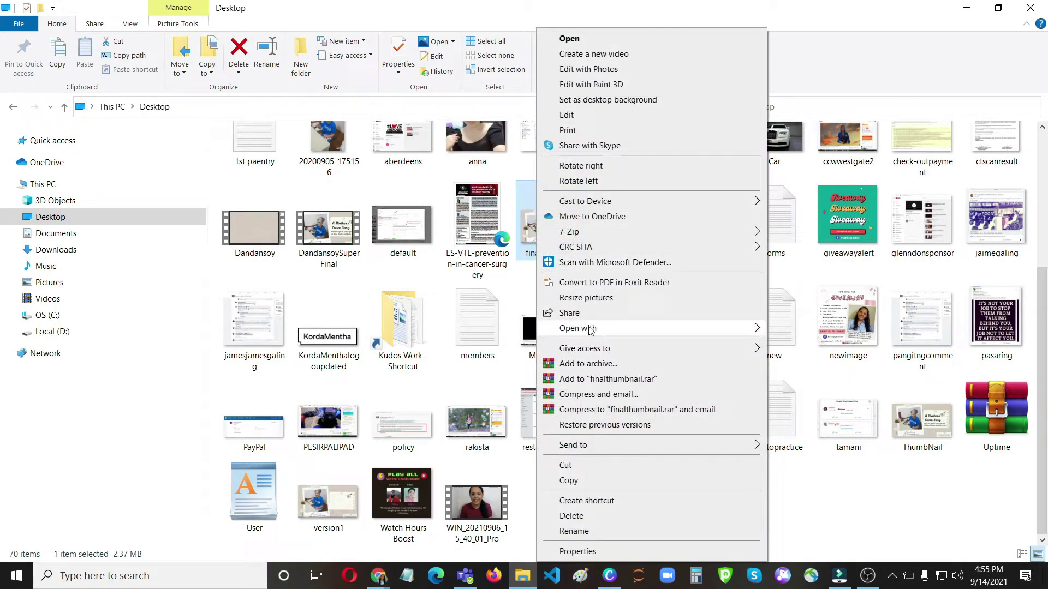
pyautogui.moveTo(591, 330)
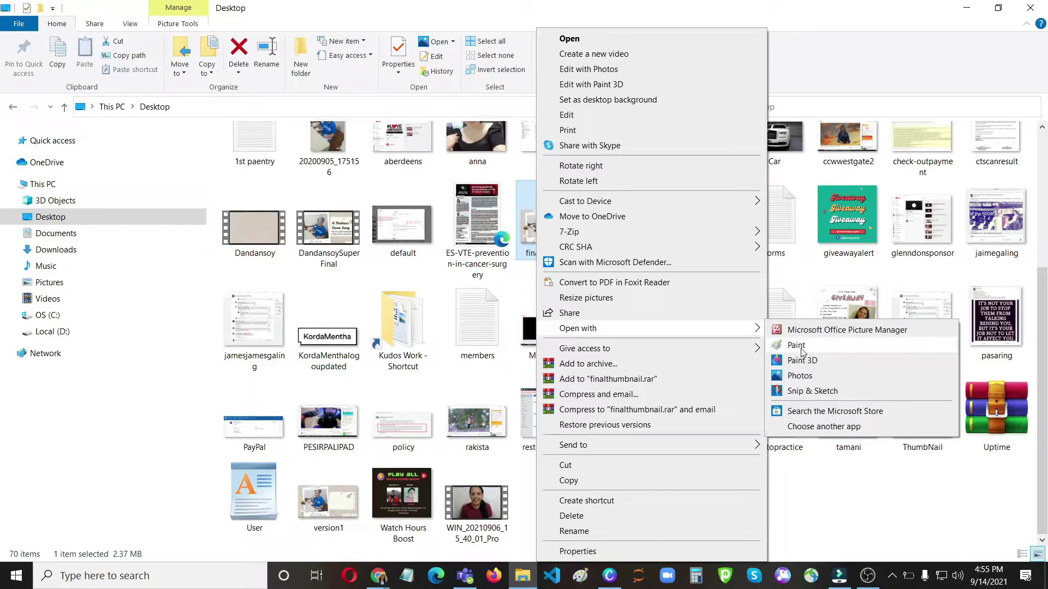
pyautogui.click(801, 347)
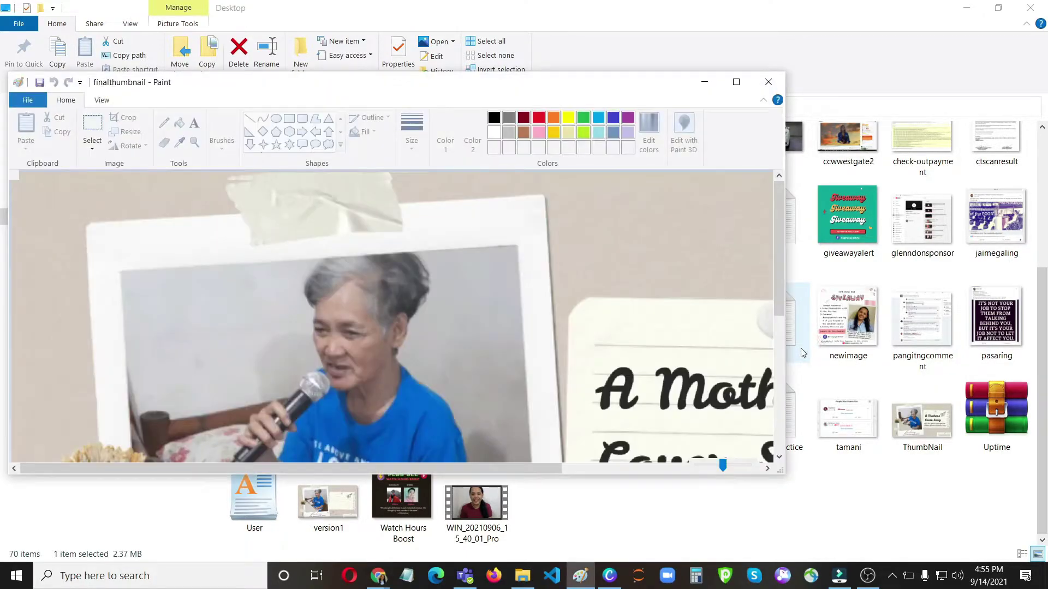
pyautogui.click(735, 82)
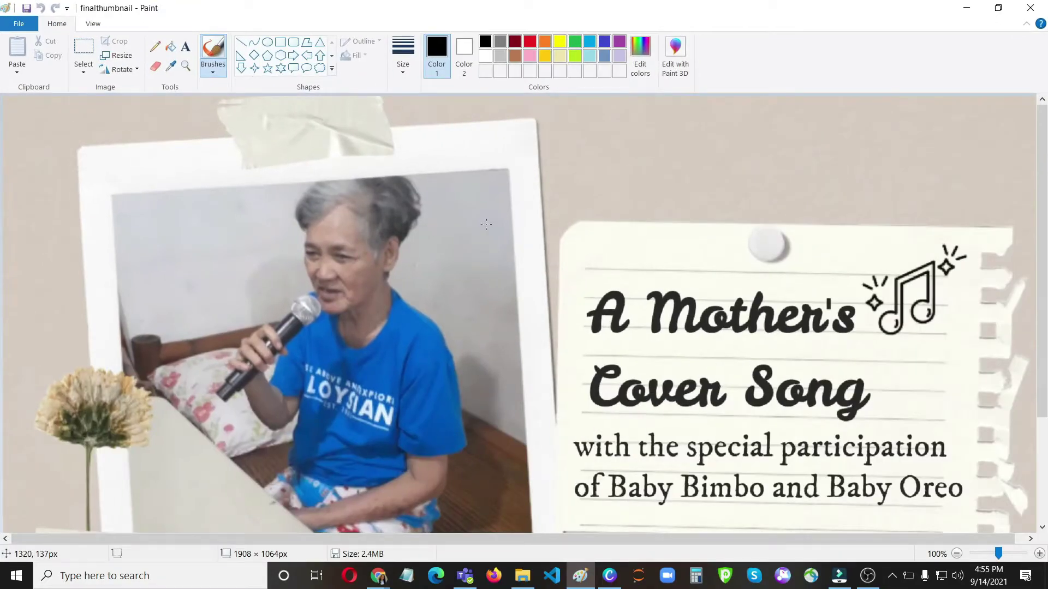
pyautogui.click(117, 55)
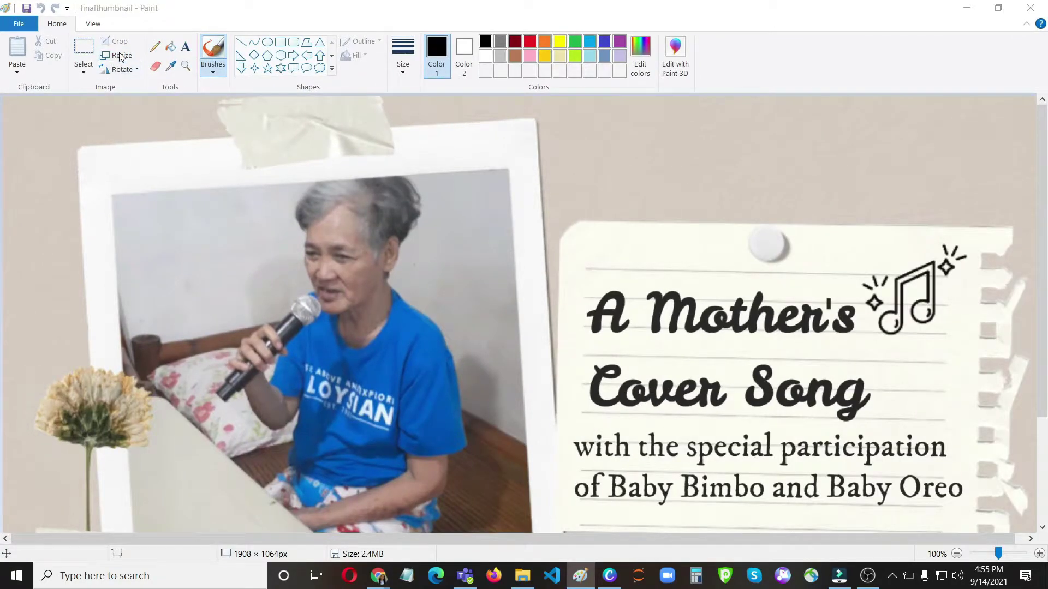
pyautogui.click(136, 116)
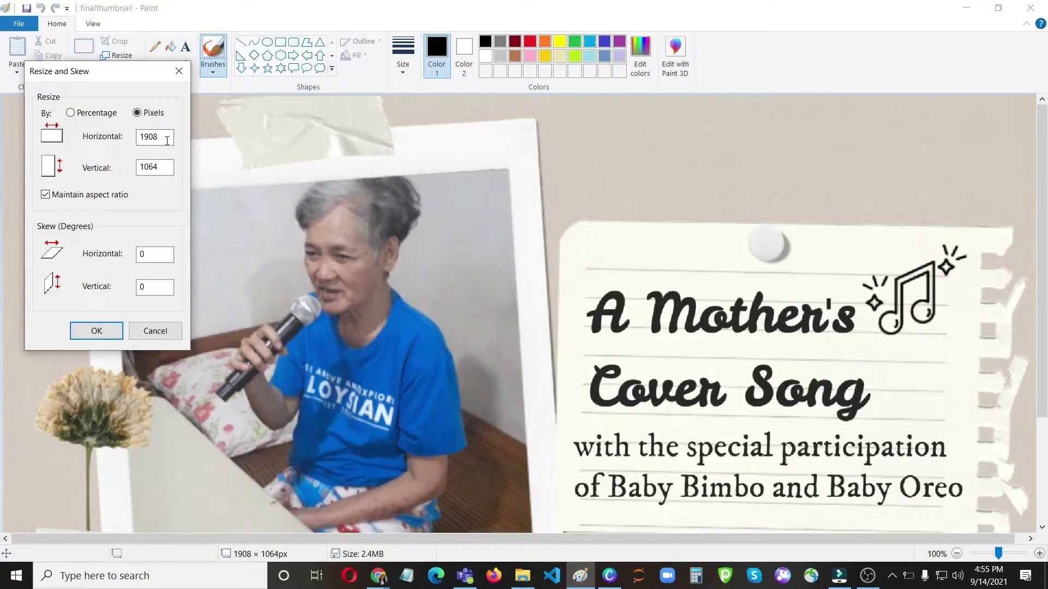
pyautogui.moveTo(167, 140); pyautogui.dragTo(91, 135)
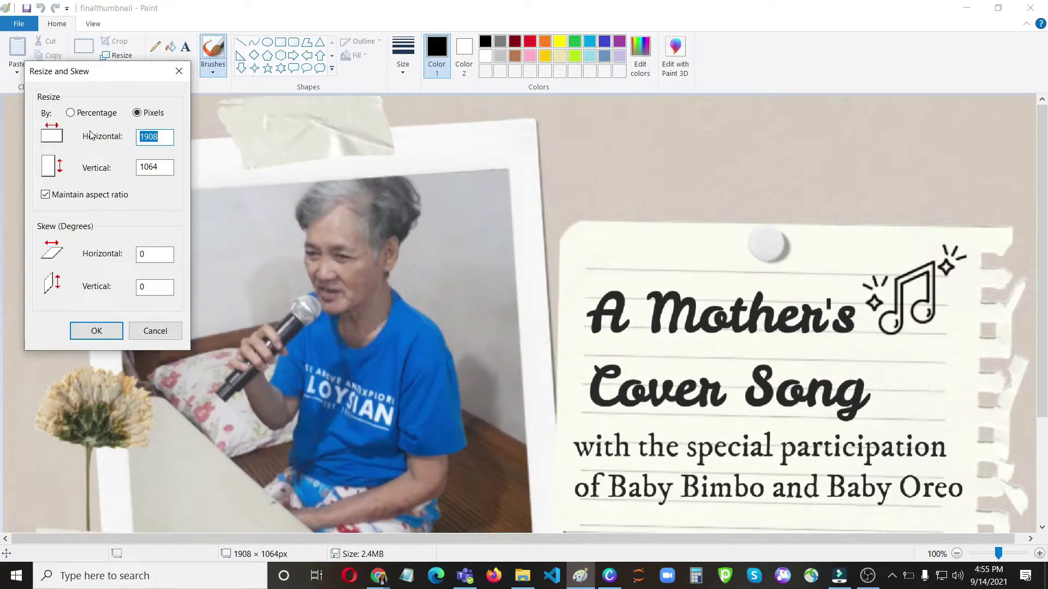
pyautogui.write('1700')
pyautogui.click(97, 332)
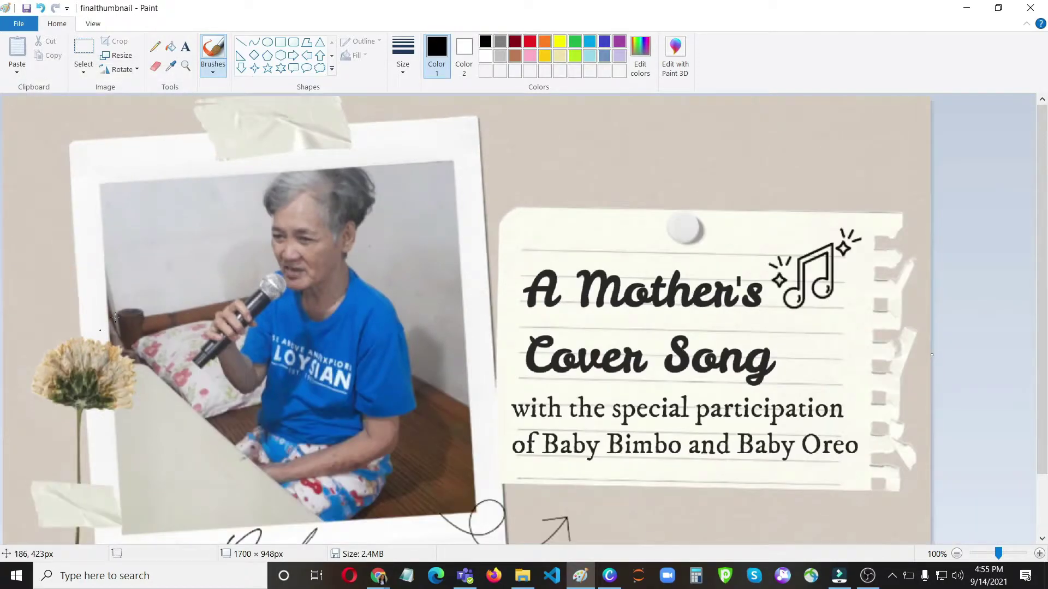
pyautogui.hotkey('ctrl', 'z')
pyautogui.hotkey('ctrl', 'y')
# Step: Save the resized image as a PNG named finalthumbnailV2 on the Desktop
pyautogui.click(18, 23)
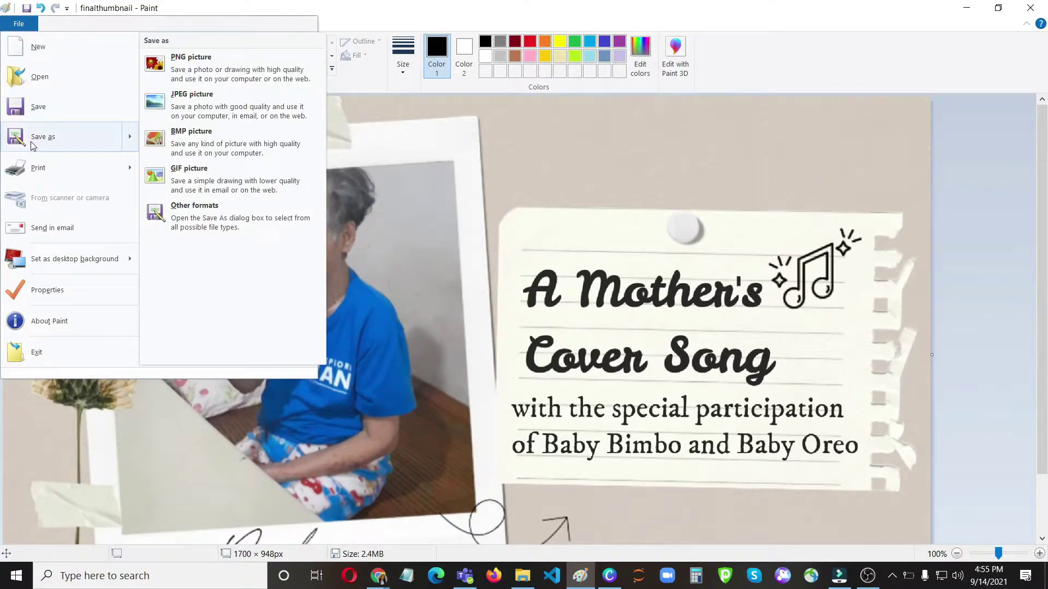
pyautogui.click(28, 141)
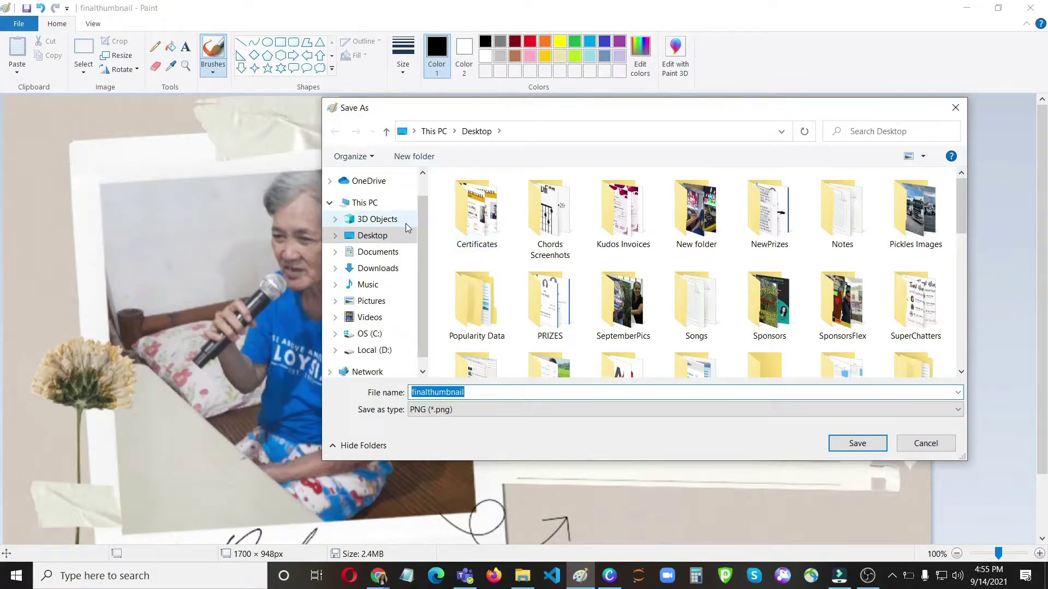
pyautogui.click(475, 392)
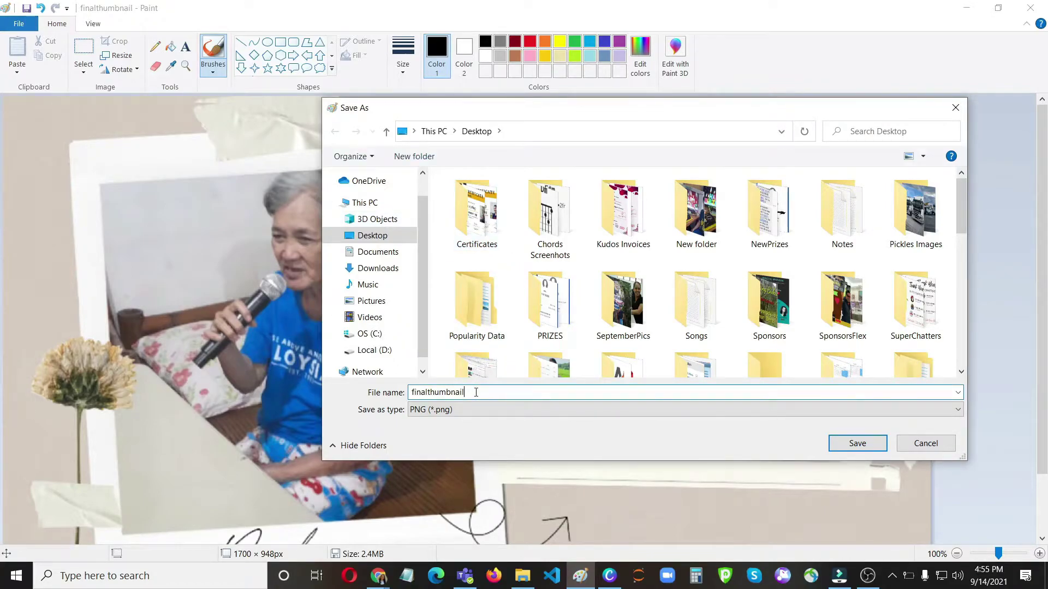
pyautogui.click(841, 450)
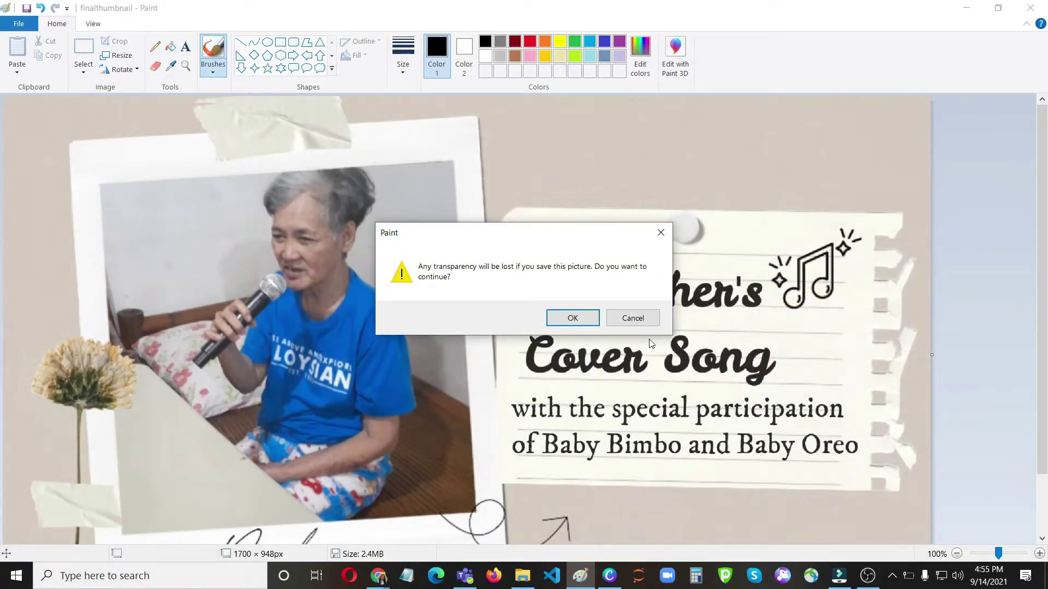
pyautogui.click(571, 319)
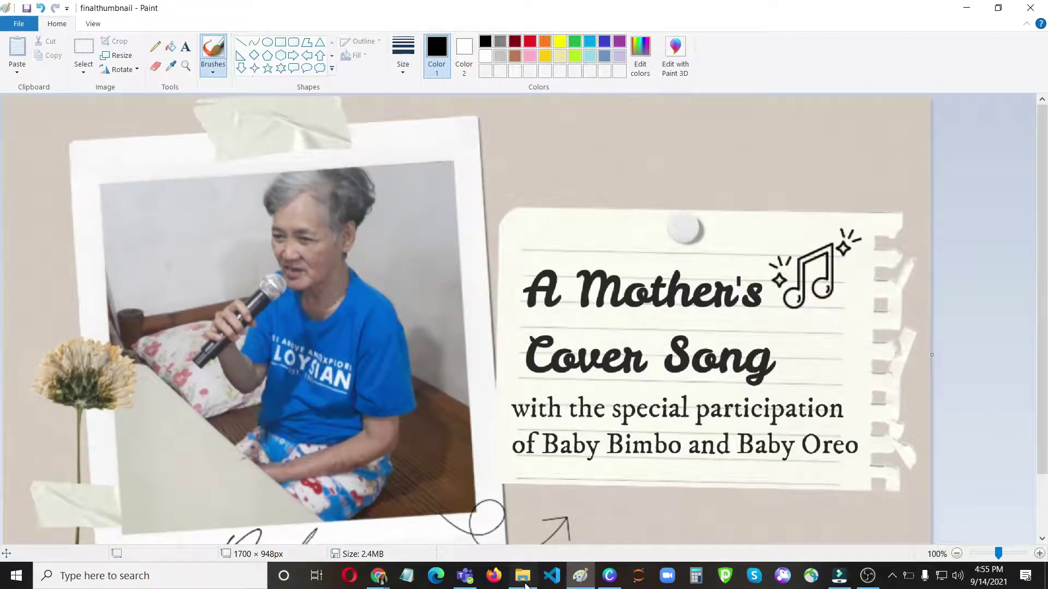
pyautogui.click(524, 580)
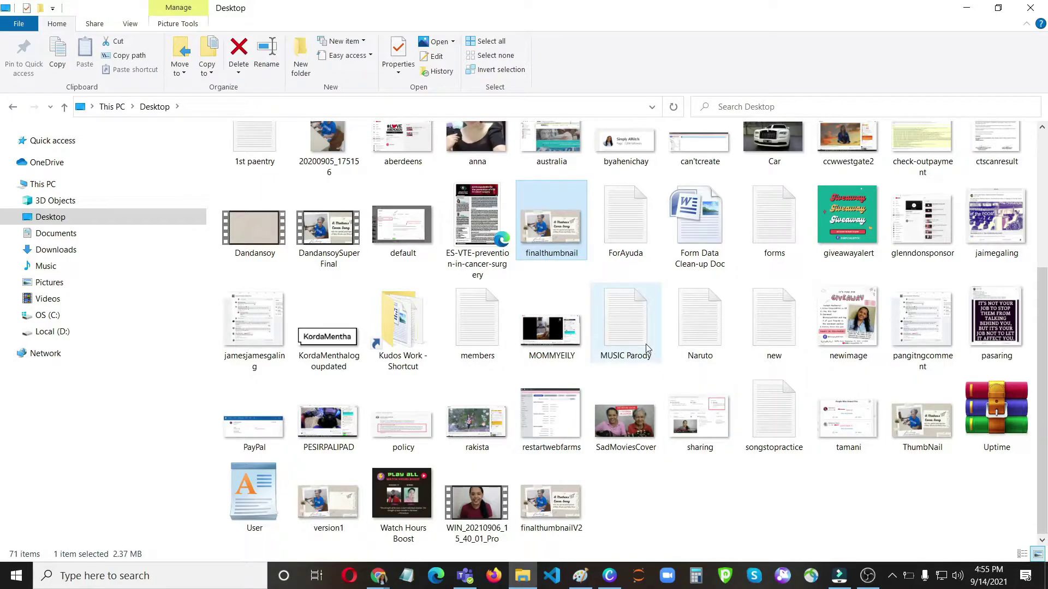
pyautogui.scroll(4, 473, 423)
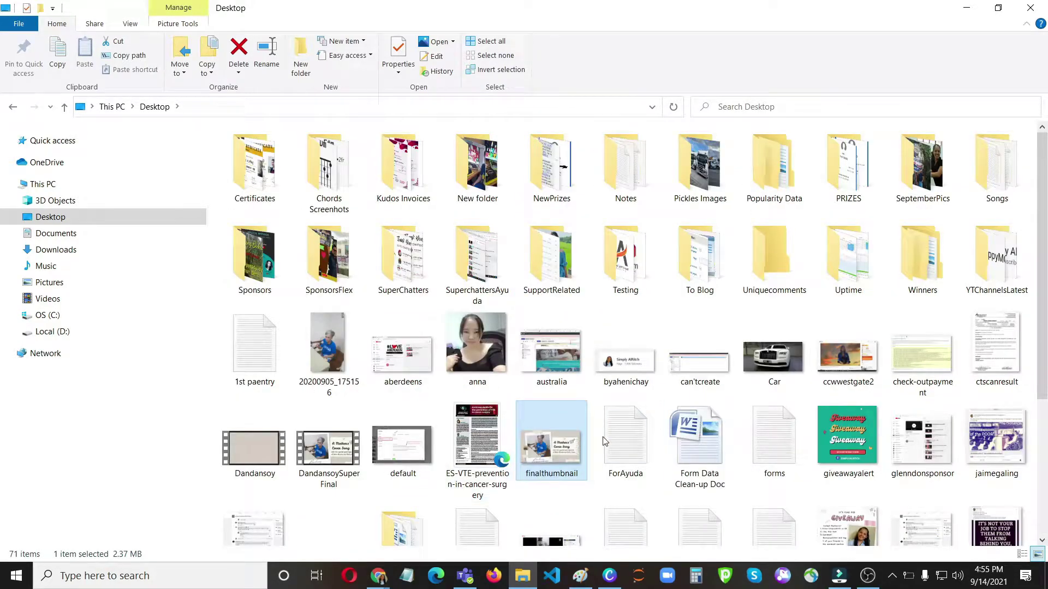
pyautogui.scroll(-4, 473, 424)
pyautogui.doubleClick(565, 500)
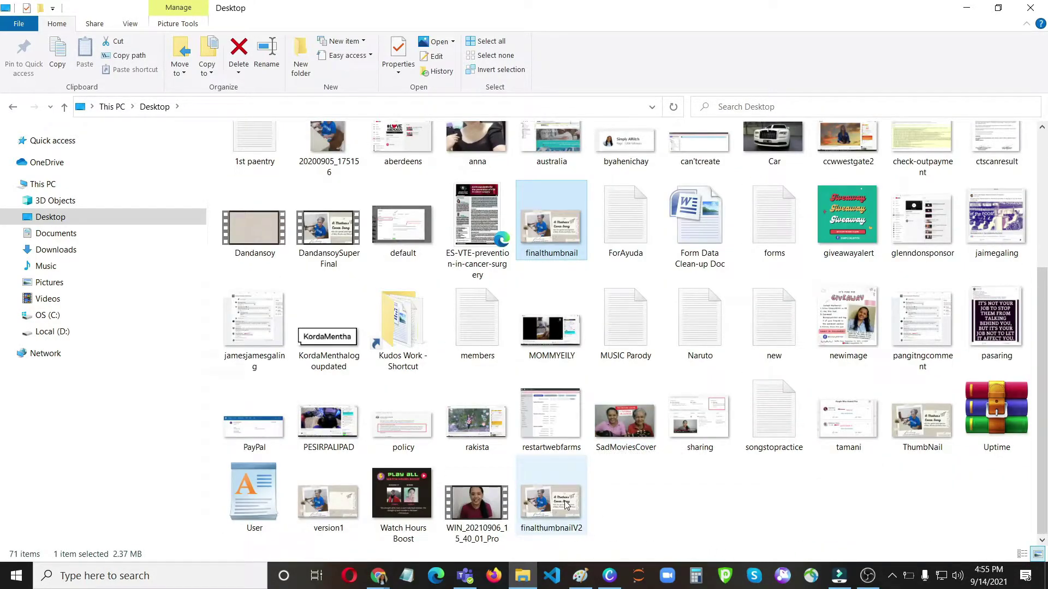
pyautogui.rightClick(565, 505)
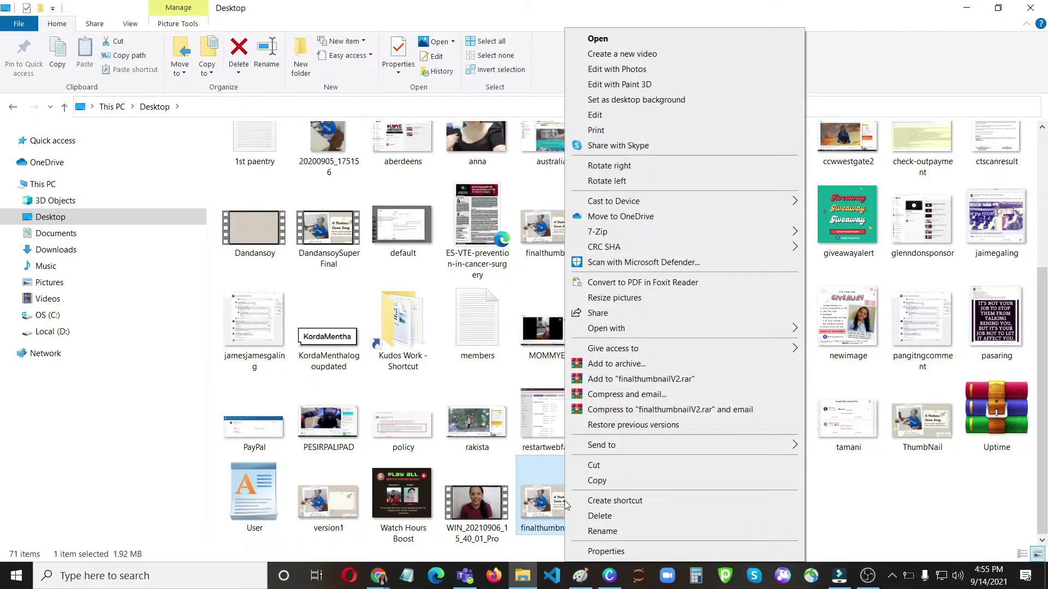
pyautogui.click(595, 552)
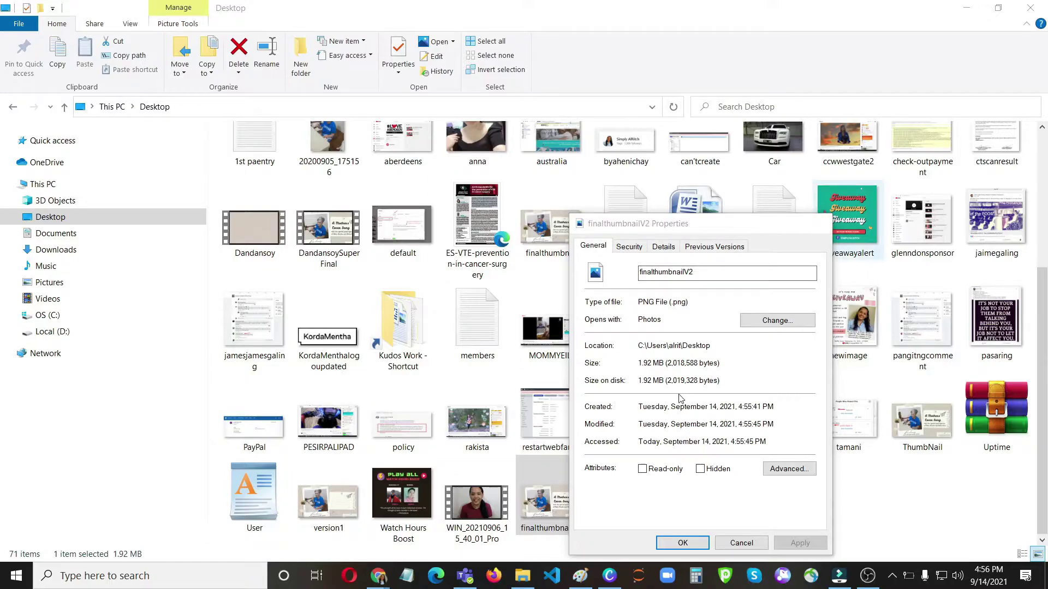
pyautogui.press('Escape')
pyautogui.click(667, 494)
pyautogui.moveTo(379, 575)
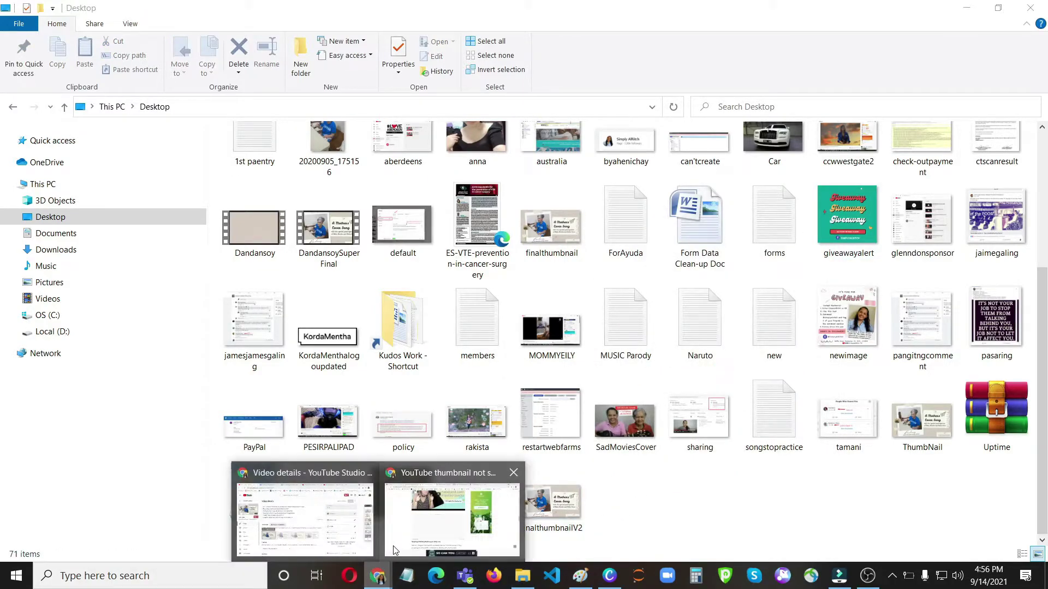
# Step: Replace the Dandansoy video's thumbnail with finalthumbnailV2
pyautogui.click(317, 556)
pyautogui.moveTo(282, 385)
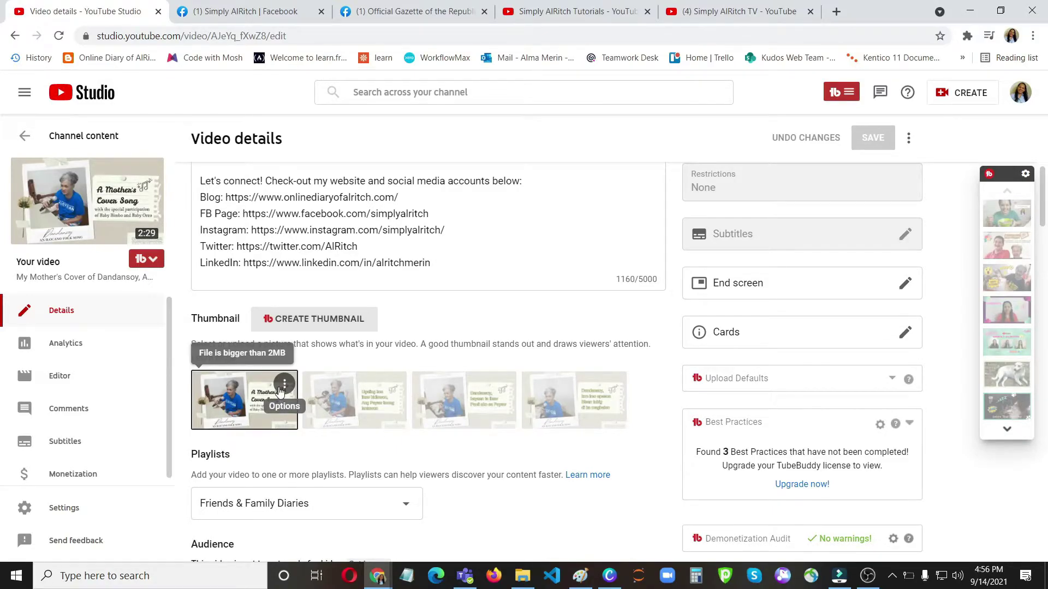
pyautogui.click(282, 384)
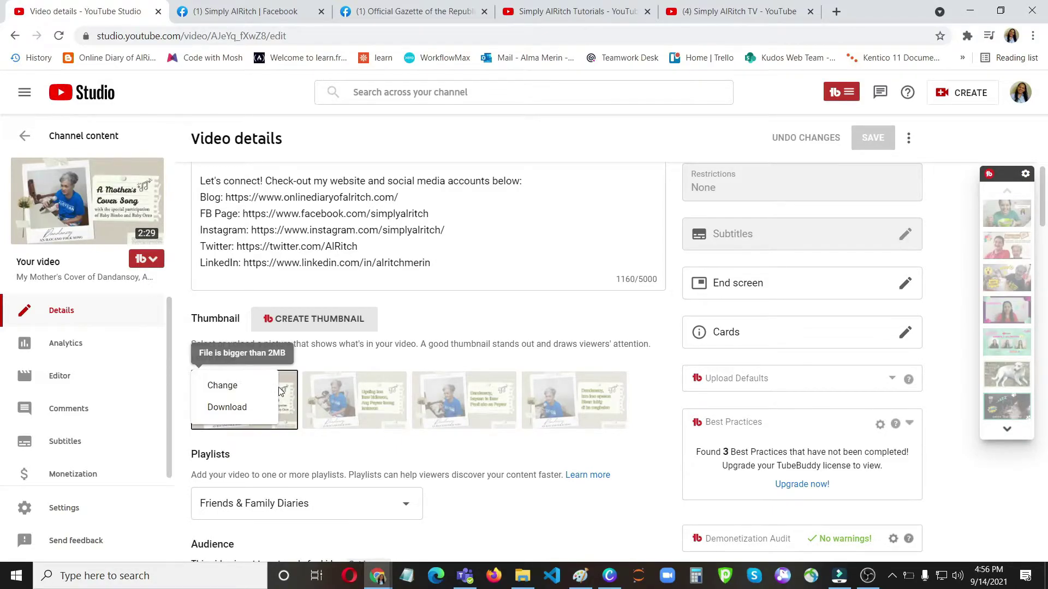
pyautogui.click(230, 385)
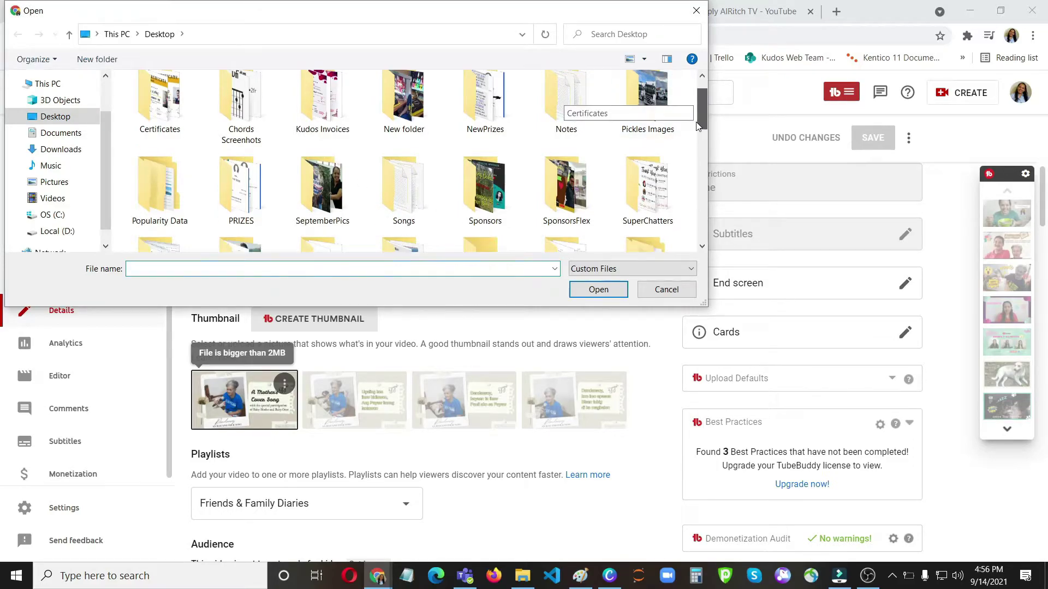
pyautogui.moveTo(700, 108); pyautogui.dragTo(694, 192)
pyautogui.click(566, 112)
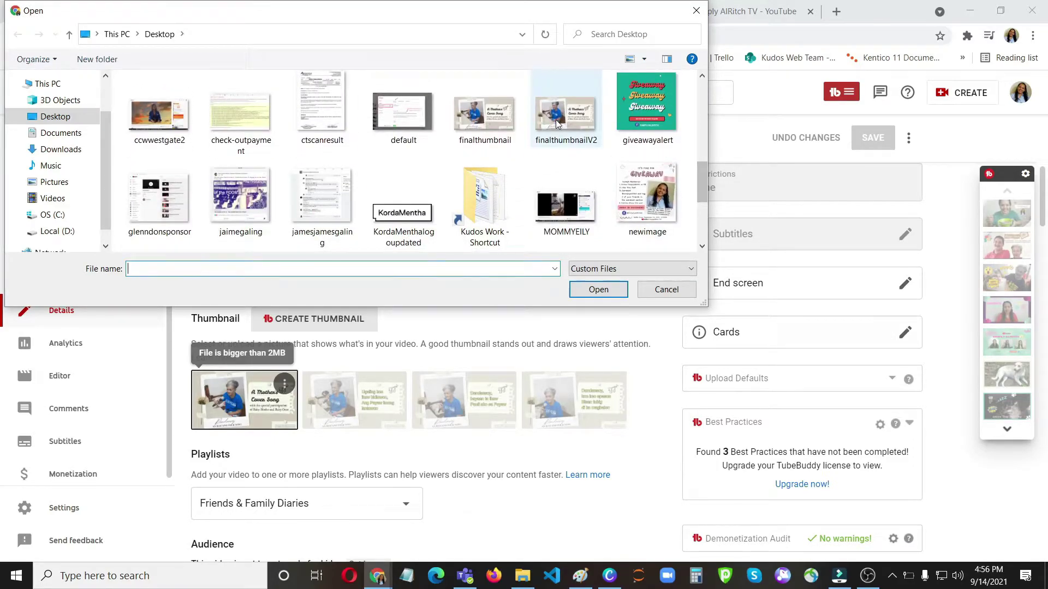
pyautogui.click(582, 291)
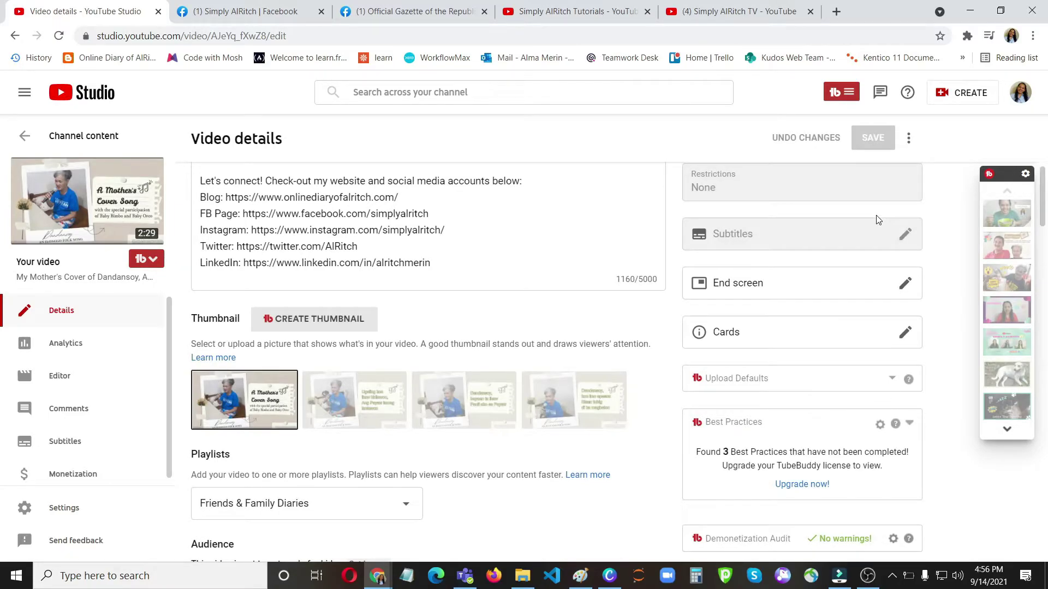
pyautogui.scroll(10, 769, 344)
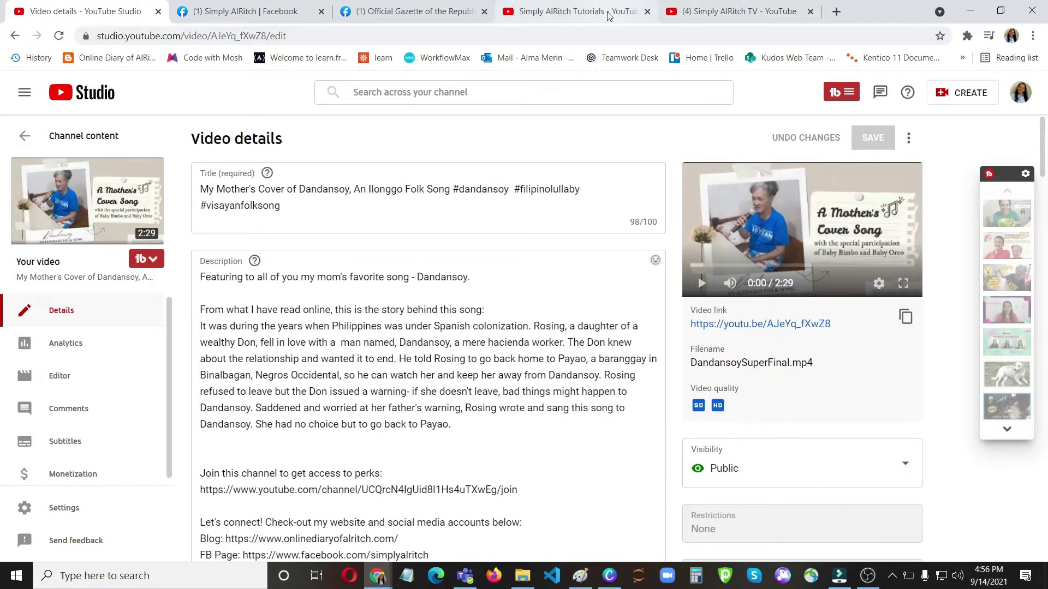
# Step: Check the new Dandansoy thumbnail in the channel's Uploads row on YouTube
pyautogui.click(704, 11)
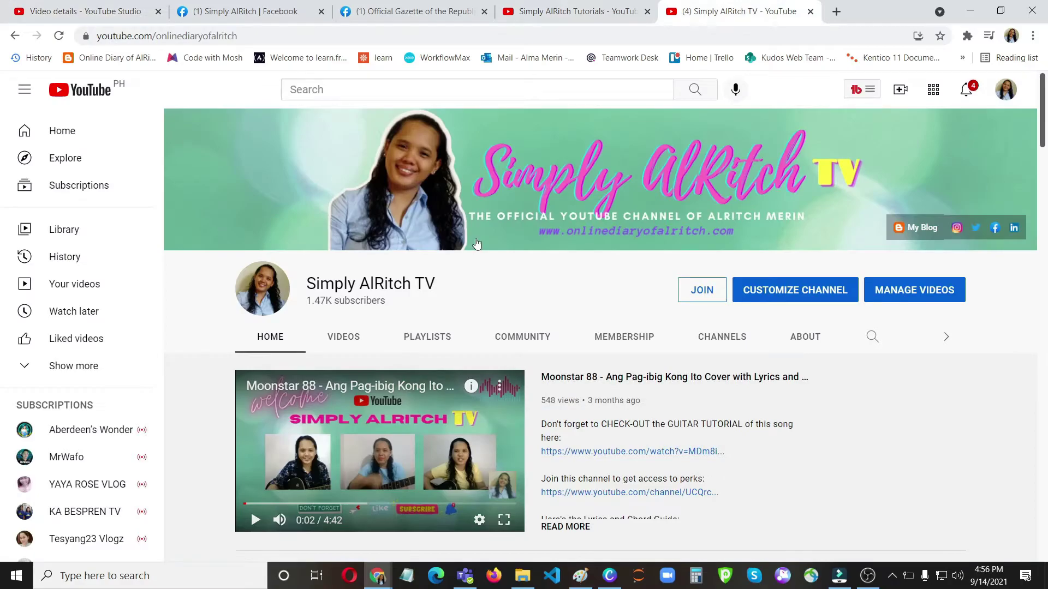
pyautogui.scroll(-5, 577, 333)
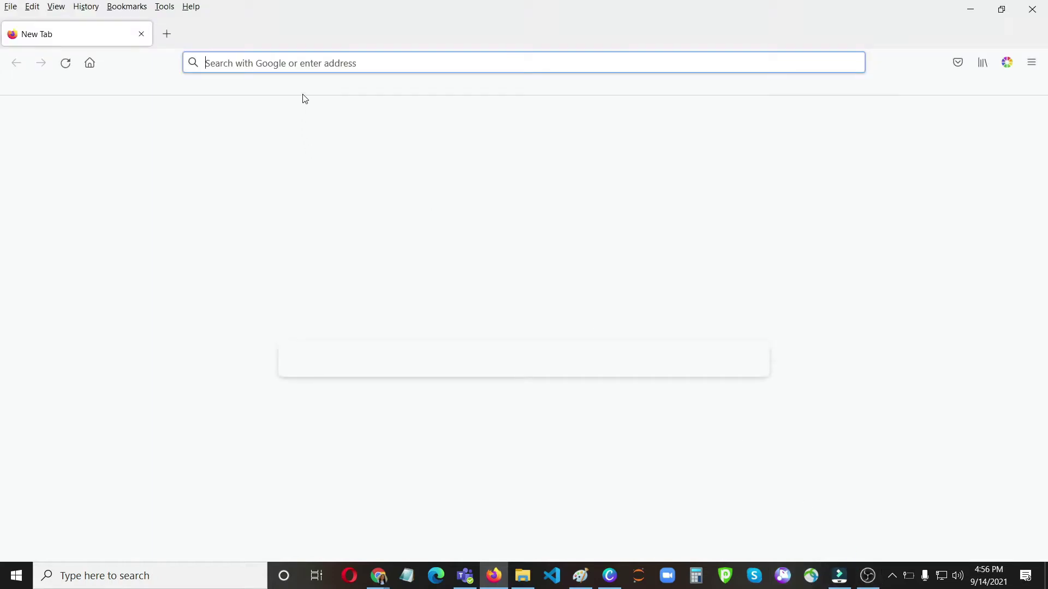
# Step: Go to youtube.com and search for "my mother's cover song of dandansoy"
pyautogui.write('youtube.com/')
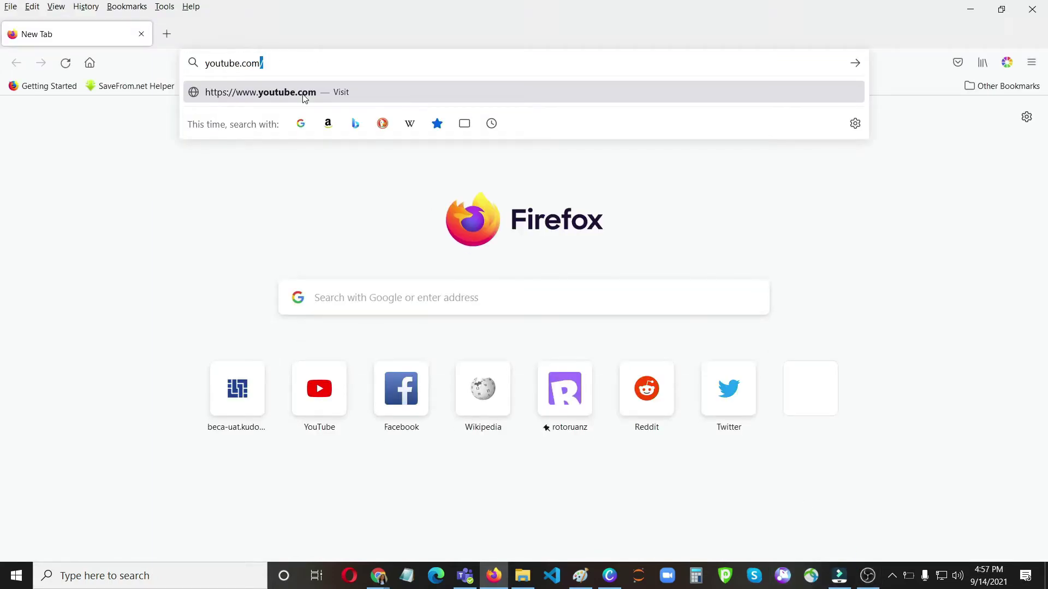
pyautogui.click(304, 95)
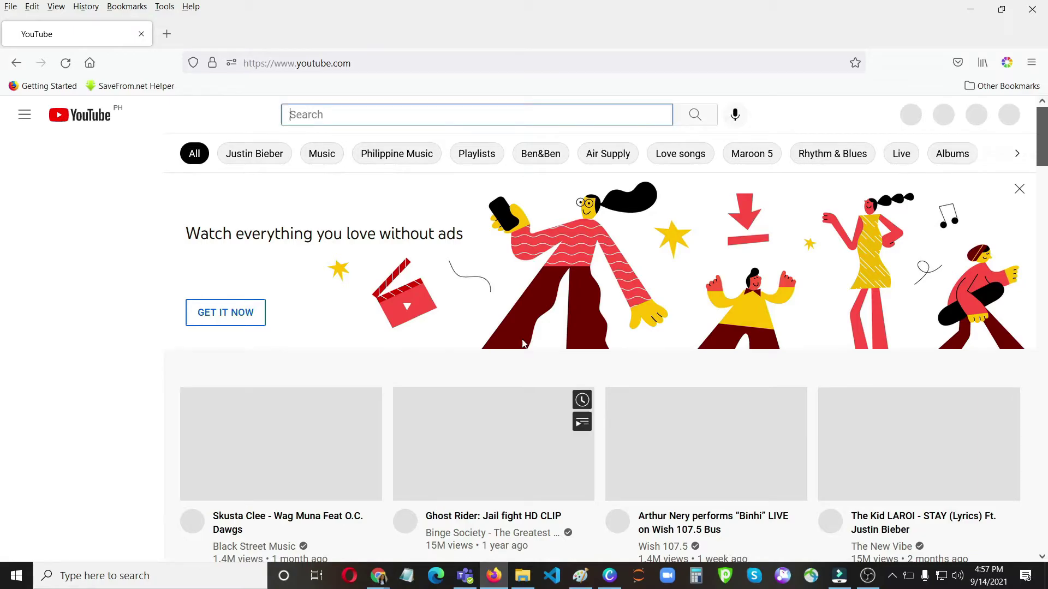
pyautogui.click(326, 119)
pyautogui.write("my mother's cover")
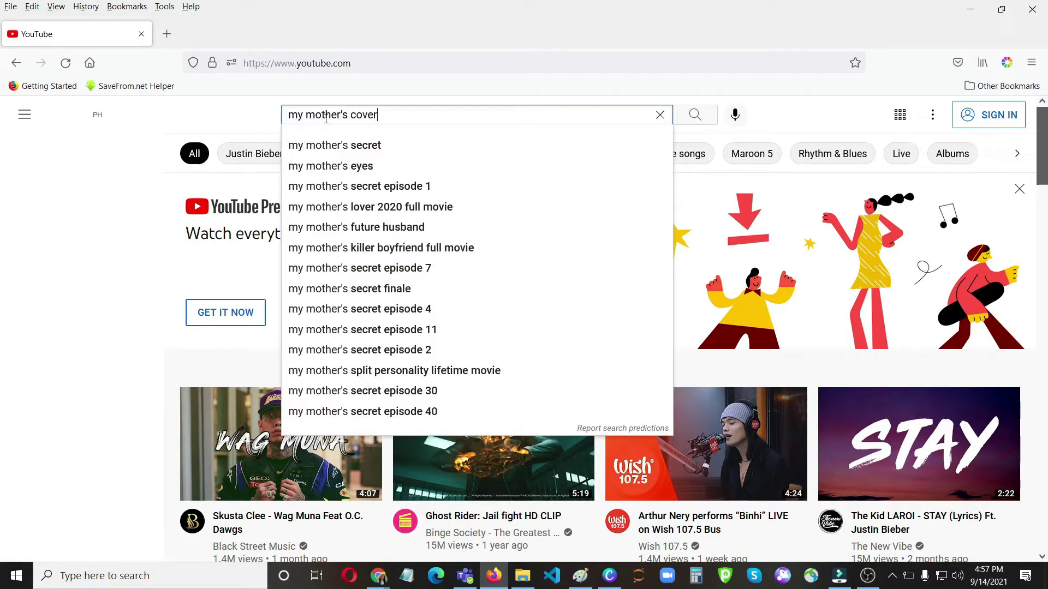
pyautogui.write('song of dandan')
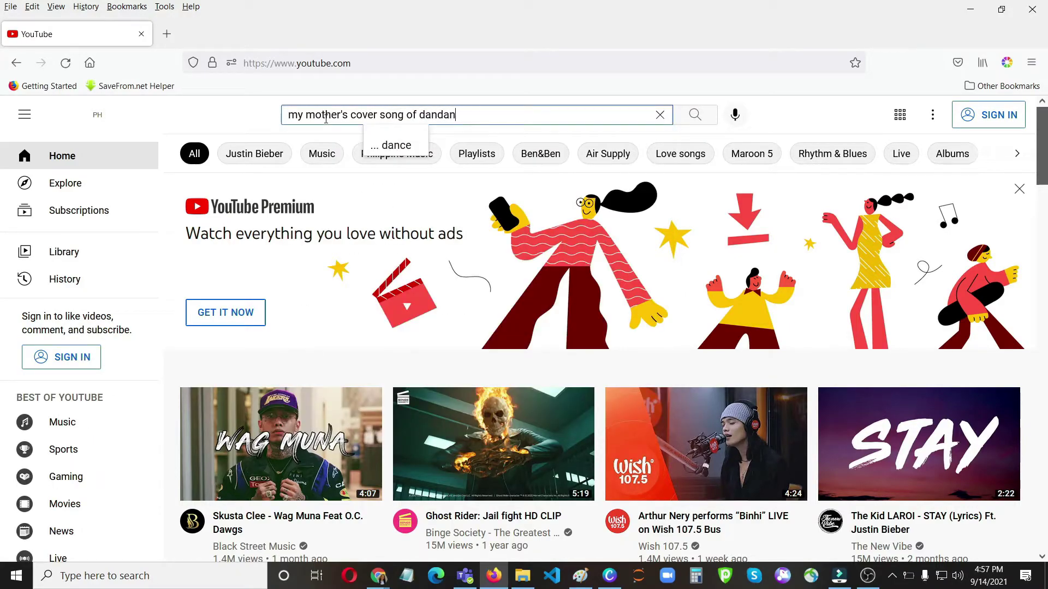
pyautogui.write('soy')
pyautogui.press('Return')
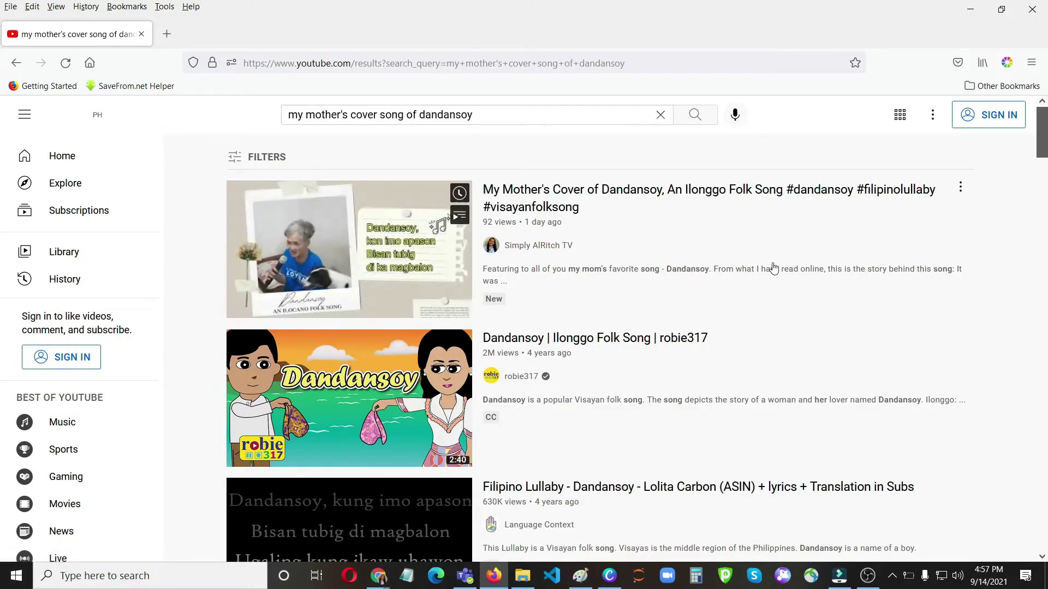
# Step: Back in Chrome's Facebook tab, run Refresh share attachment on the Dandansoy post and save
pyautogui.click(961, 12)
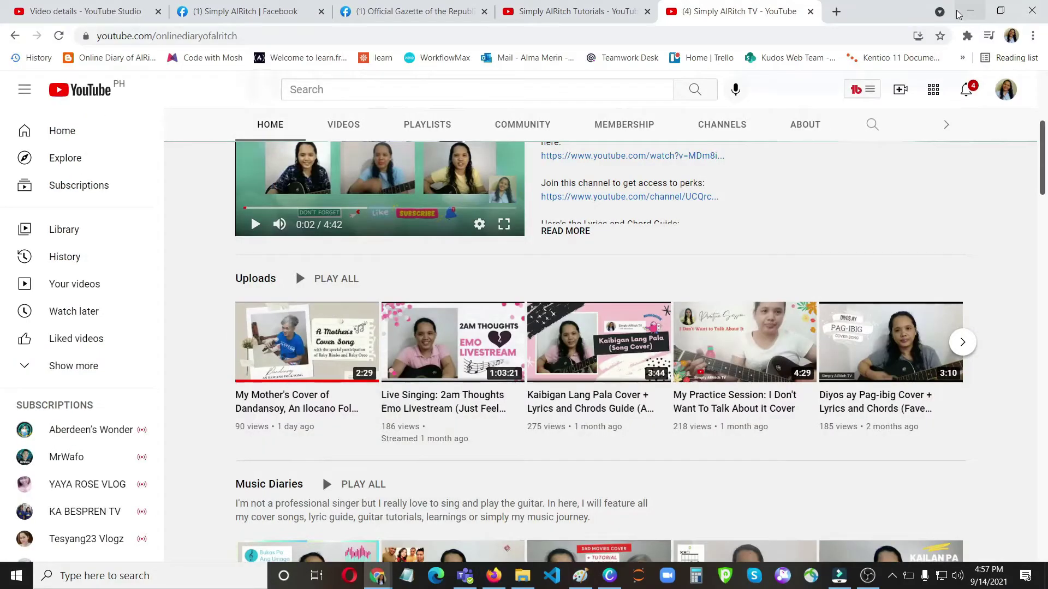
pyautogui.click(261, 7)
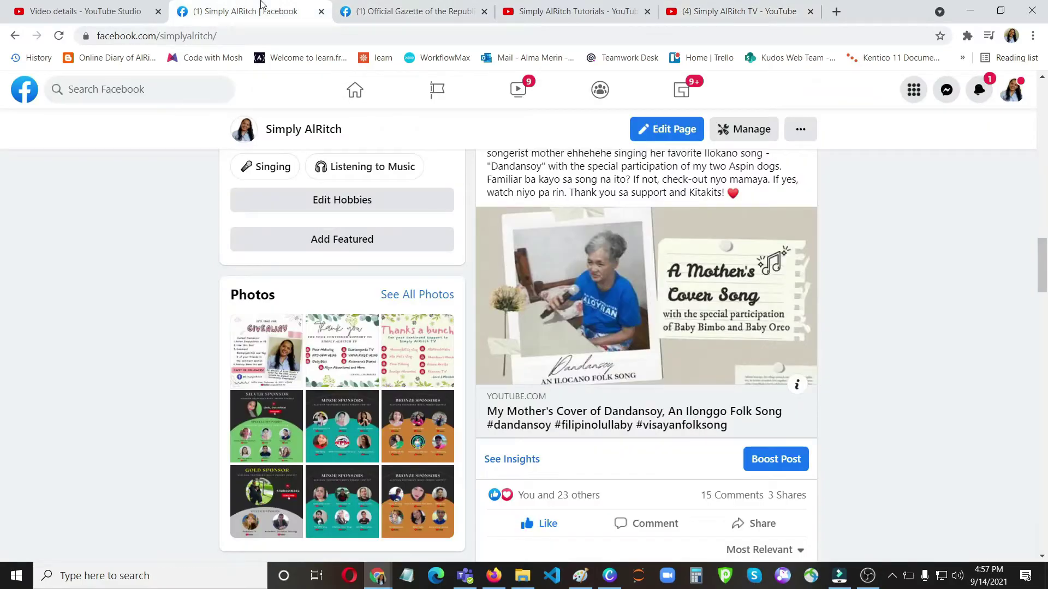
pyautogui.scroll(1, 801, 301)
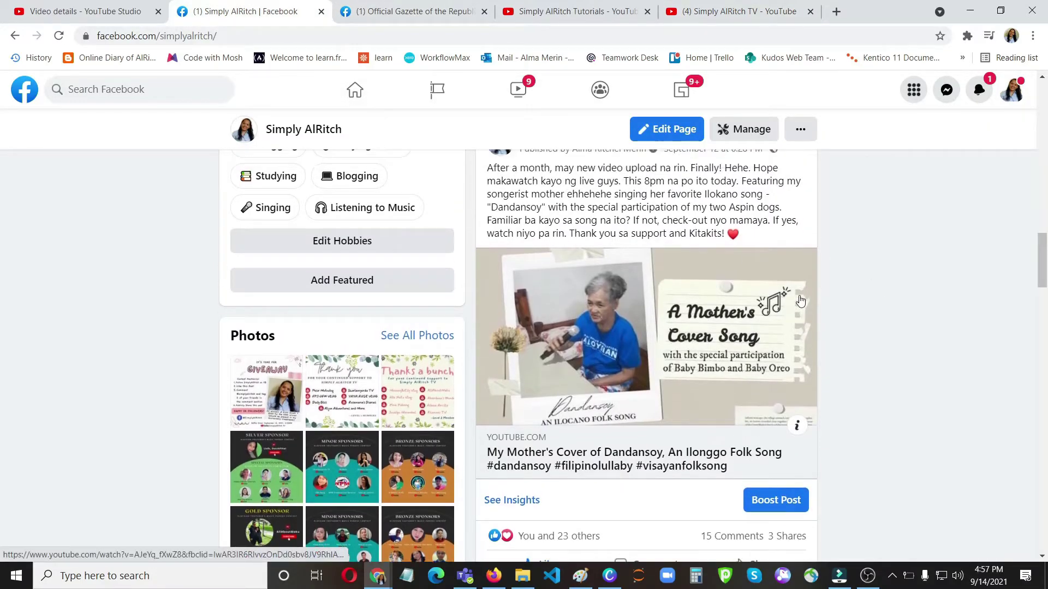
pyautogui.scroll(2, 801, 301)
pyautogui.click(795, 217)
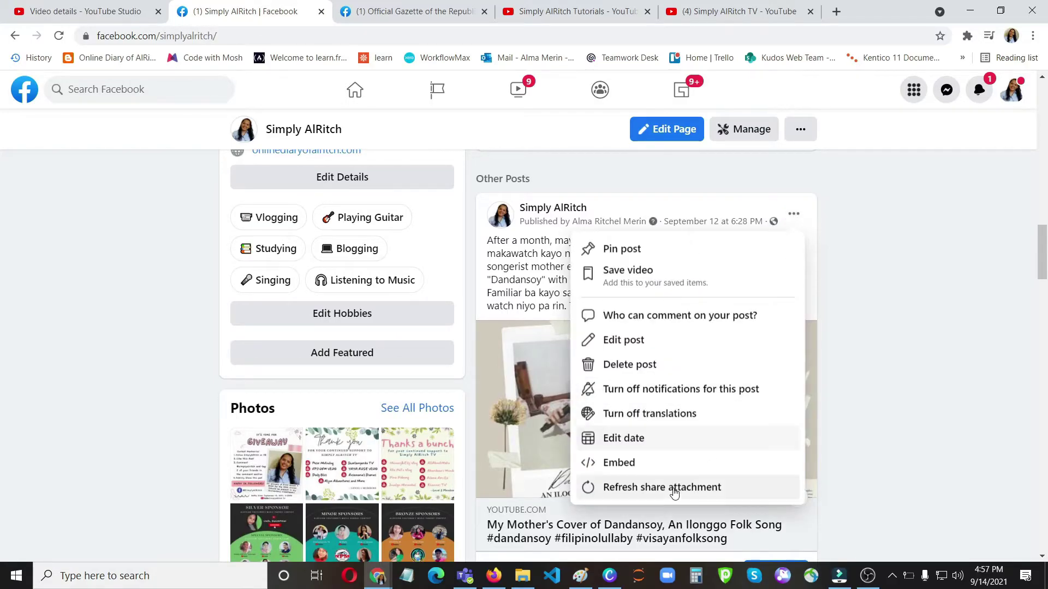
pyautogui.click(673, 489)
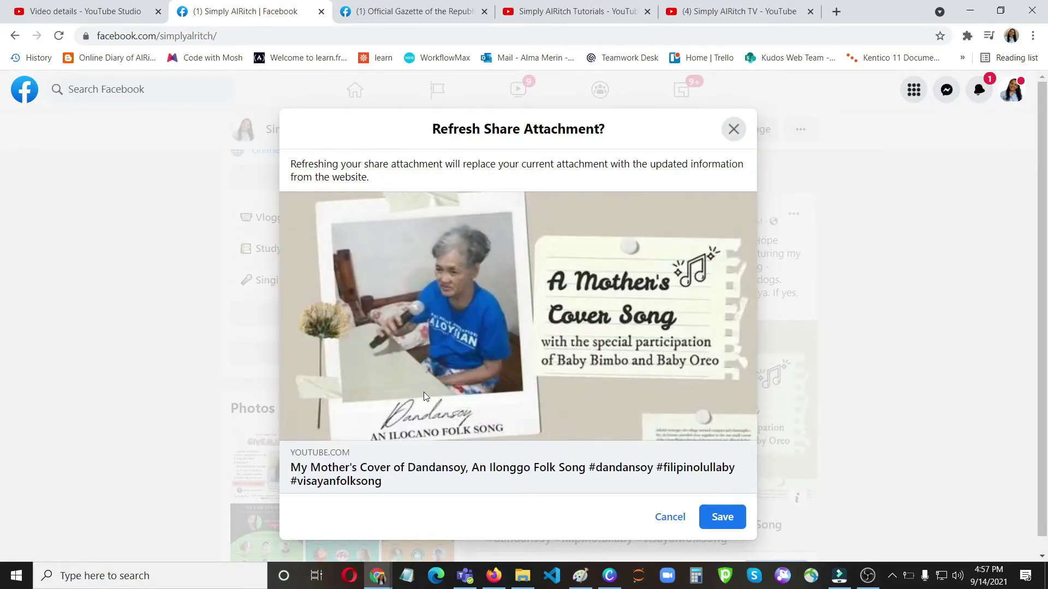
pyautogui.click(717, 518)
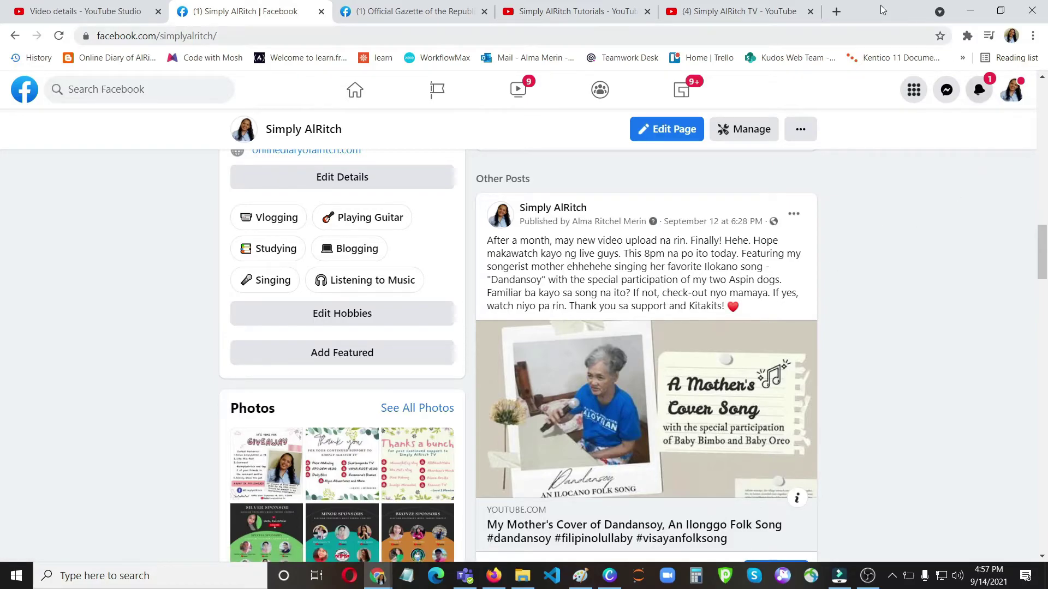
# Step: Search for 'facebook debugg' in a new Chrome tab to reach the Sharing Debugger
pyautogui.click(836, 14)
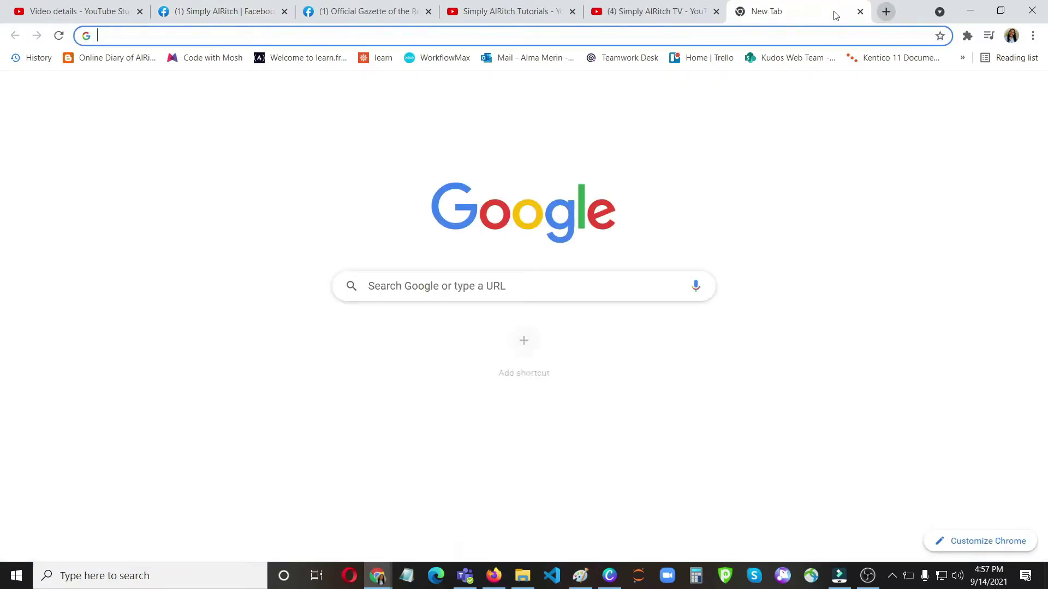
pyautogui.write('face')
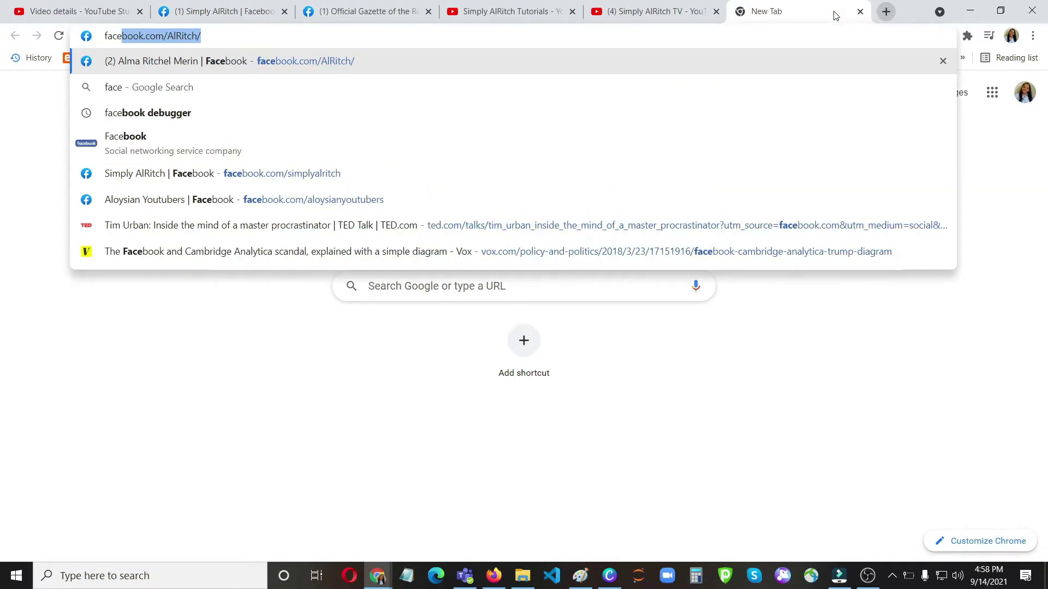
pyautogui.write('b')
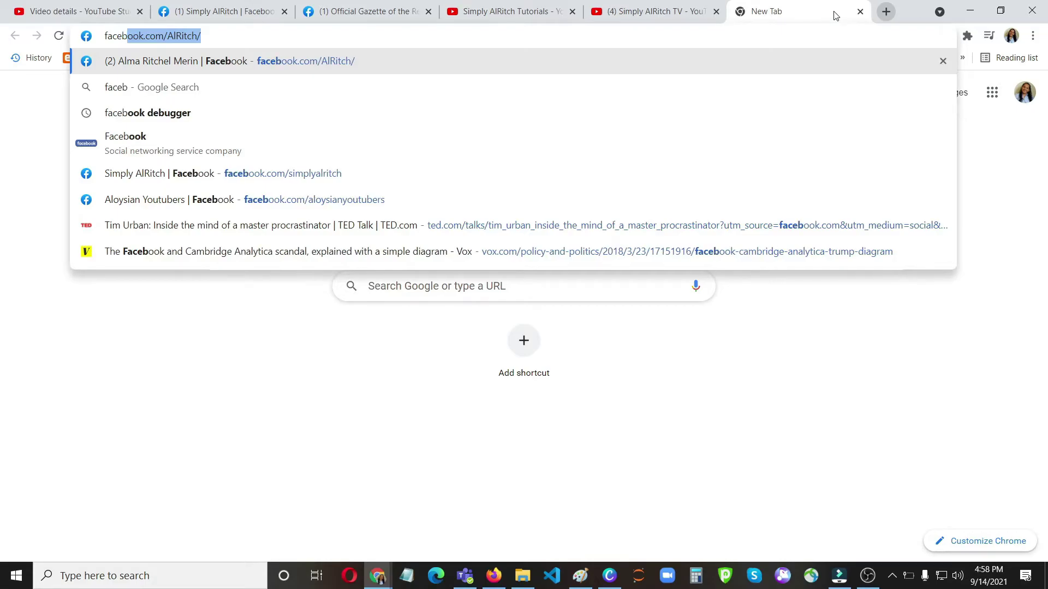
pyautogui.write('ook debugg')
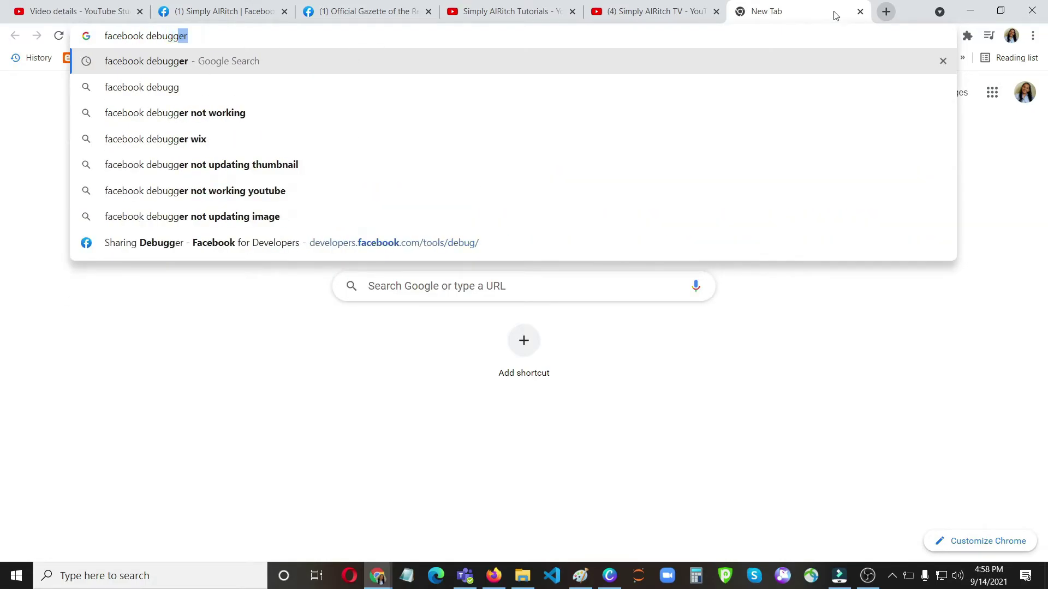
pyautogui.press('Return')
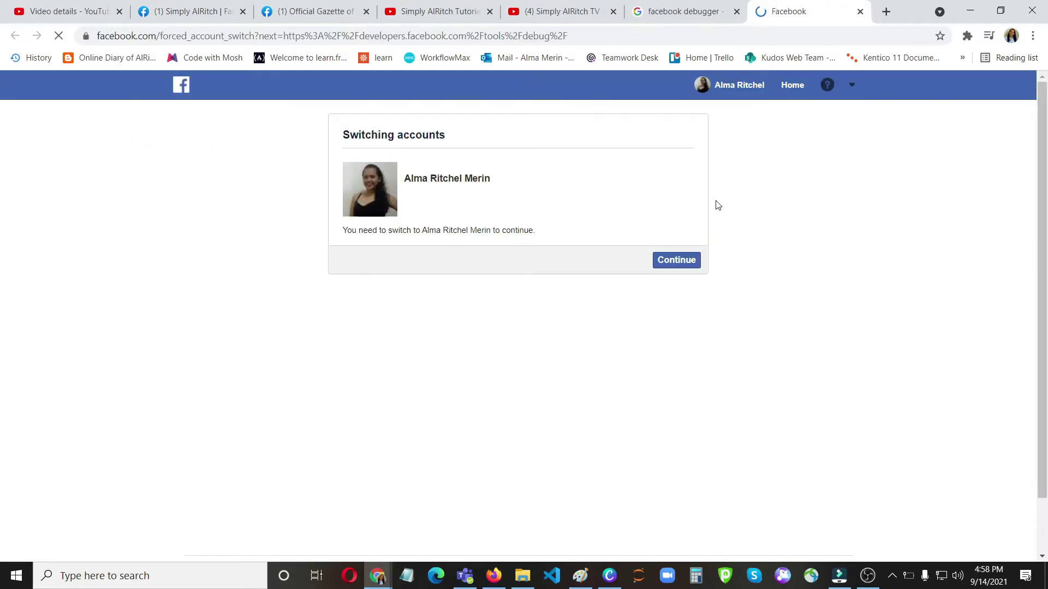
# Step: Copy the Dandansoy video's YouTube URL and debug it in the Sharing Debugger
pyautogui.click(676, 261)
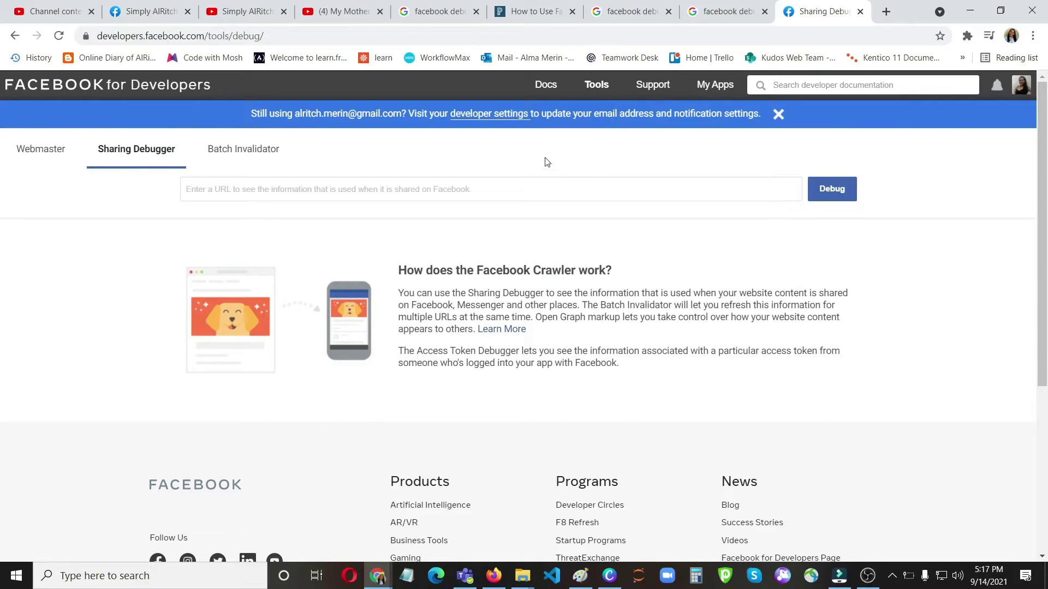
pyautogui.click(344, 11)
pyautogui.click(324, 33)
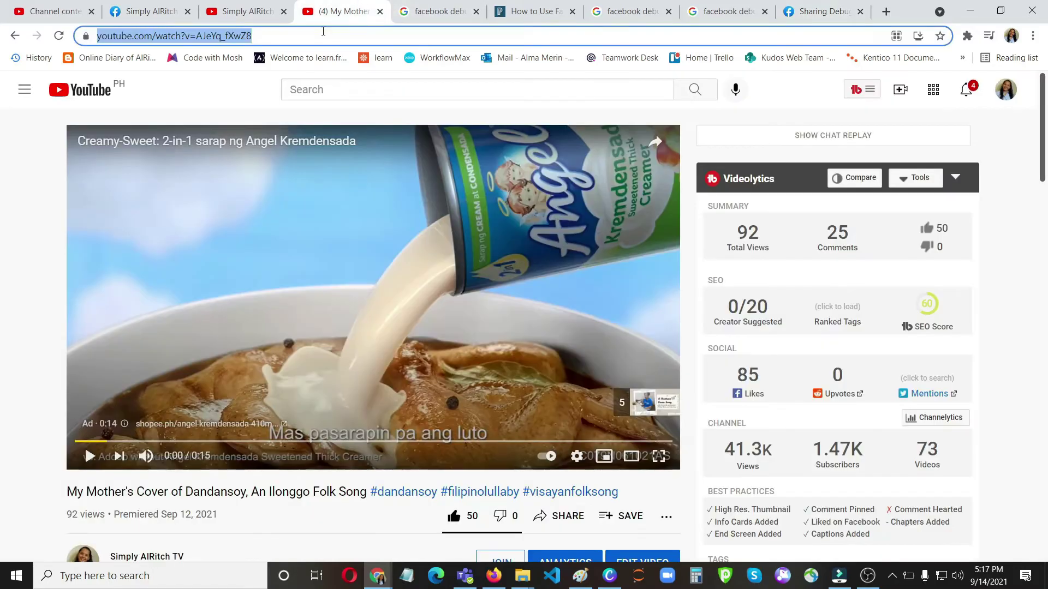
pyautogui.rightClick(229, 44)
pyautogui.click(260, 114)
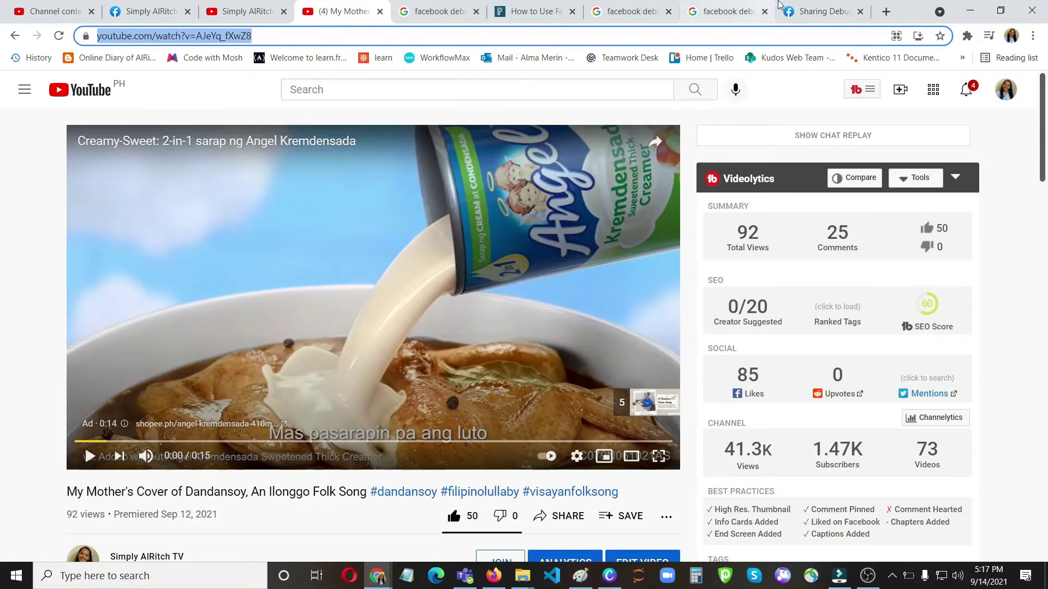
pyautogui.click(818, 11)
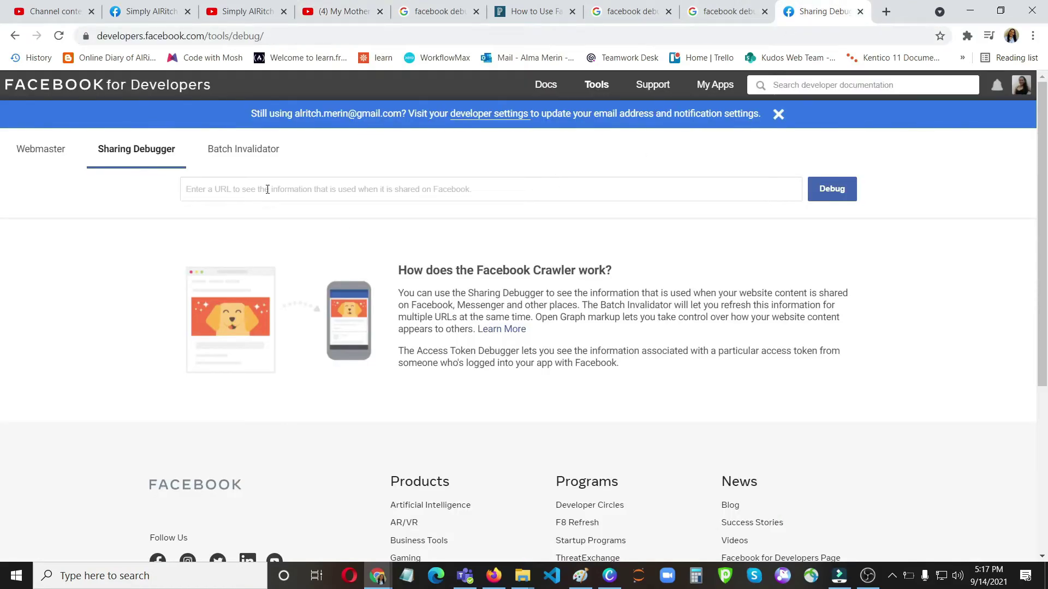
pyautogui.hotkey('ctrl', 'v')
pyautogui.click(830, 194)
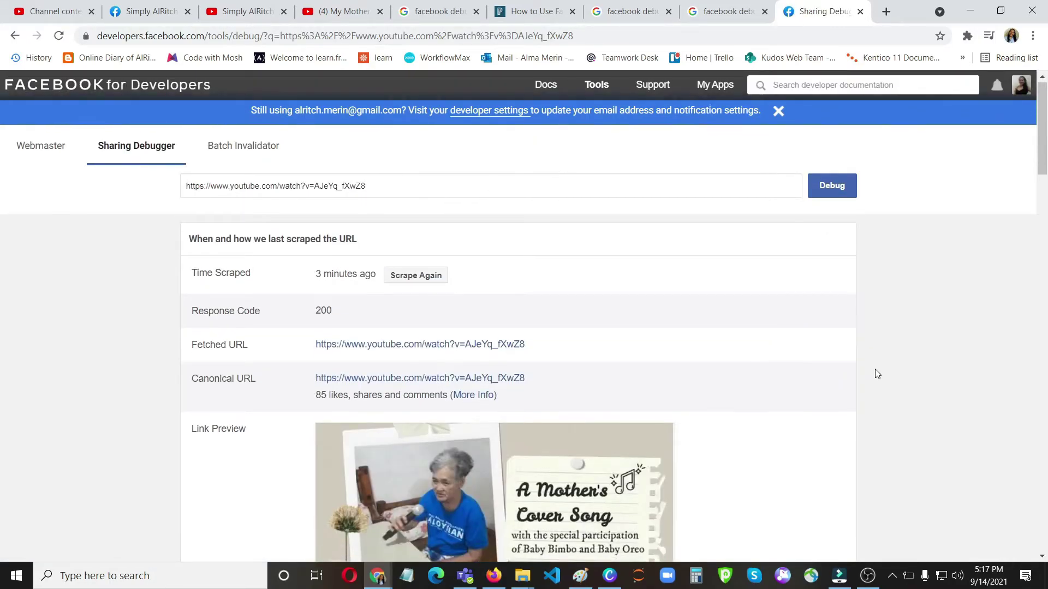
# Step: Scroll down to the Open Graph properties and select the og:image URL
pyautogui.scroll(-1, 876, 369)
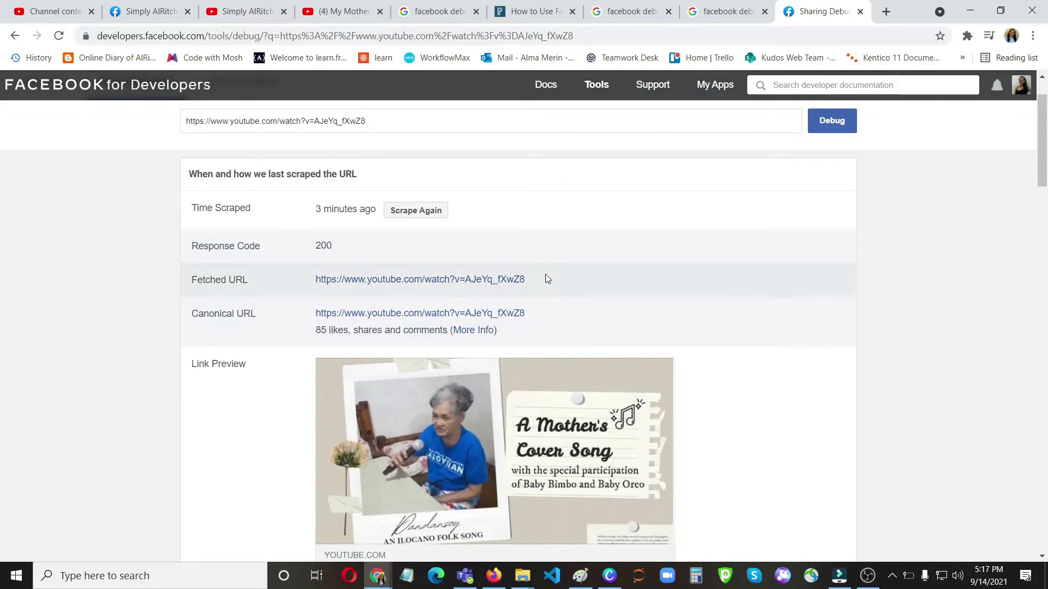
pyautogui.scroll(-2, 634, 320)
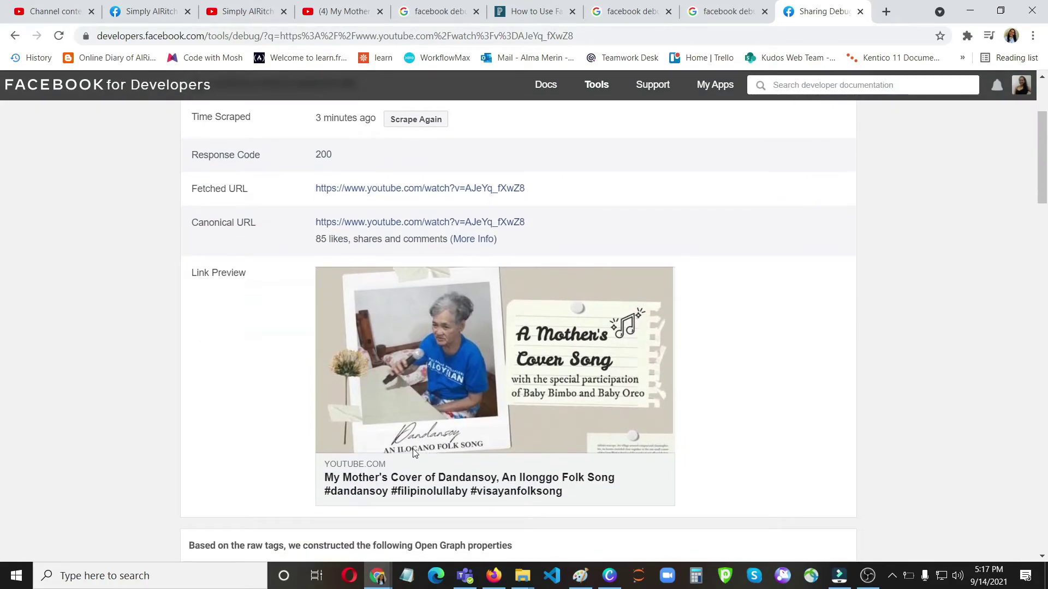
pyautogui.scroll(-5, 458, 423)
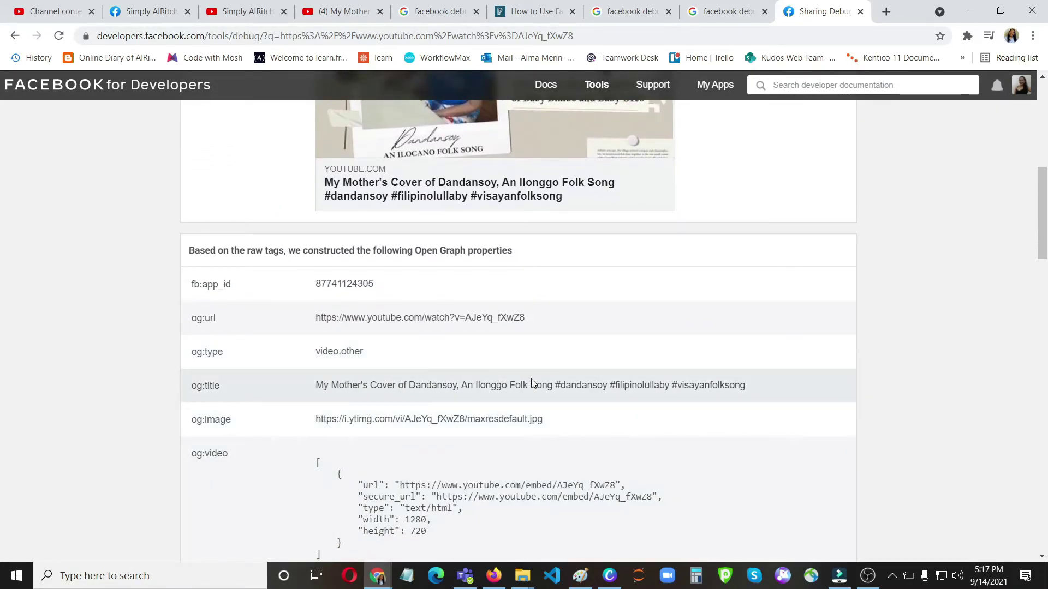
pyautogui.scroll(-1, 368, 392)
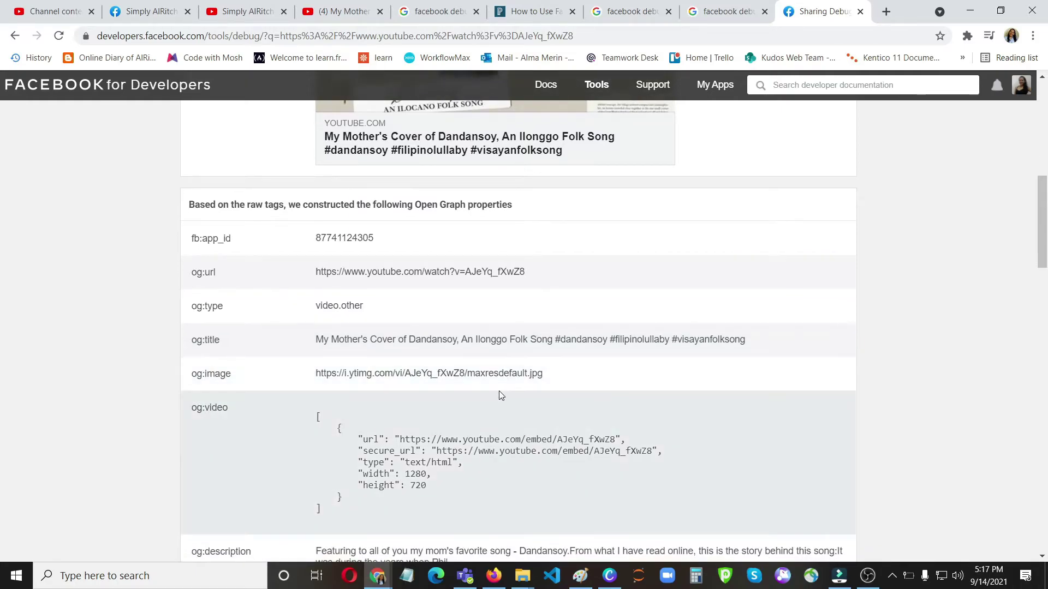
pyautogui.moveTo(550, 373); pyautogui.dragTo(338, 374)
# Step: Open the og:image thumbnail in a new tab to view it, then close it
pyautogui.rightClick(314, 382)
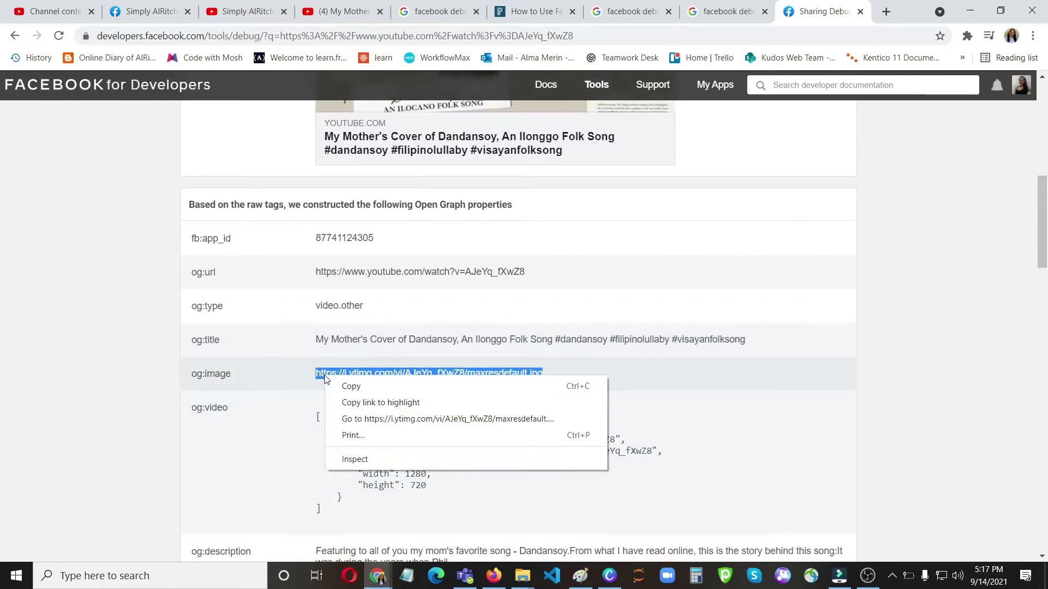
pyautogui.click(349, 420)
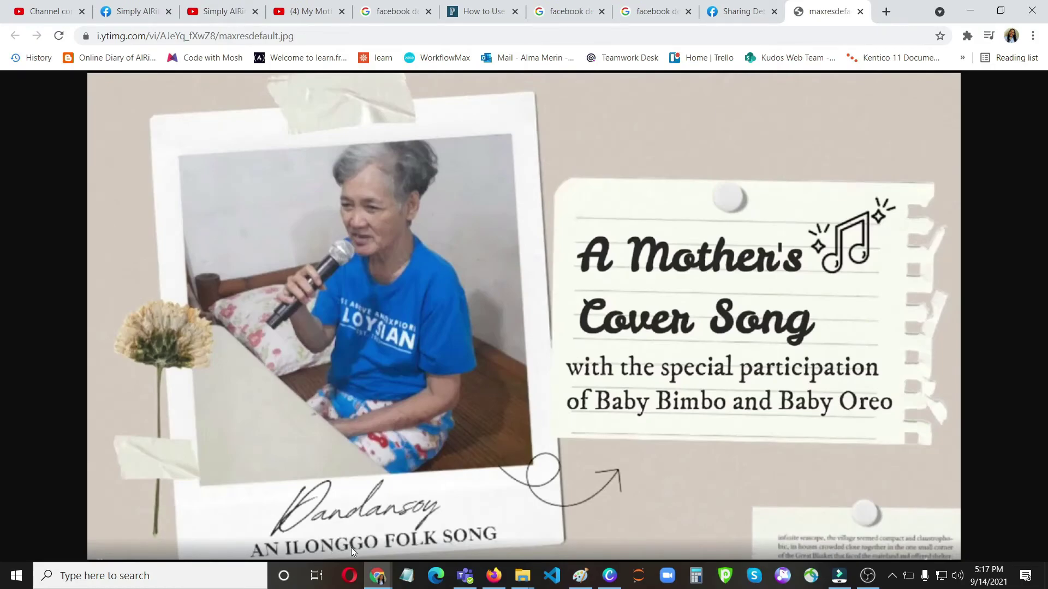
pyautogui.click(860, 12)
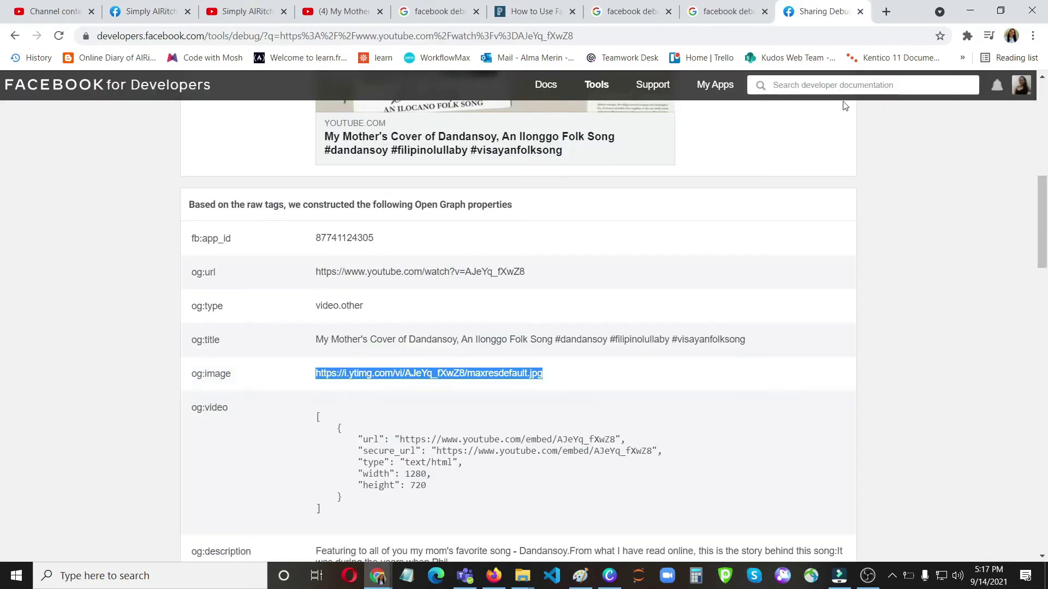
# Step: Scrape the video link again from the top of the Sharing Debugger
pyautogui.scroll(5, 891, 265)
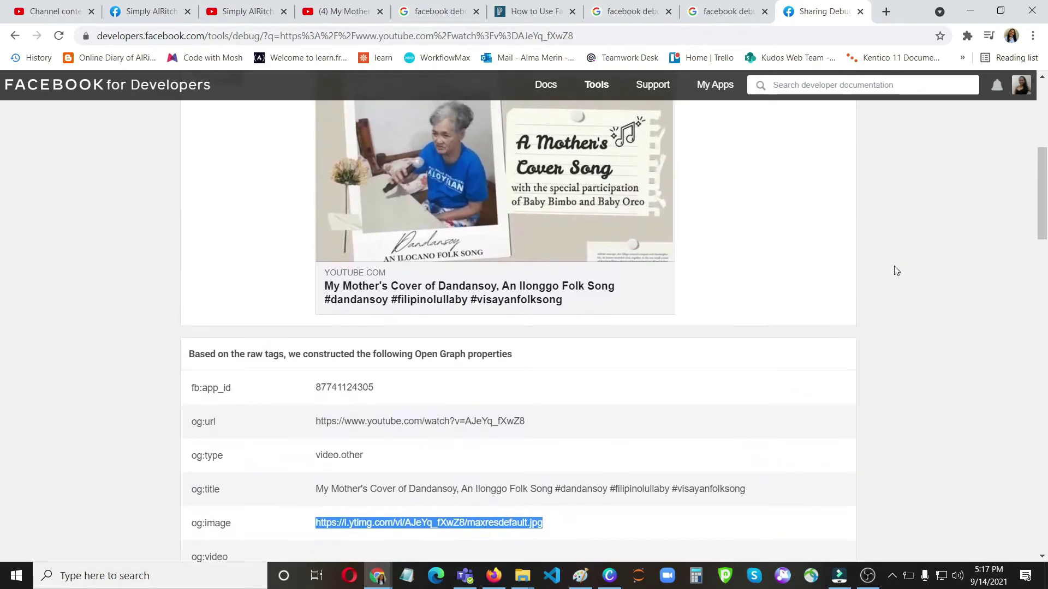
pyautogui.scroll(3, 895, 271)
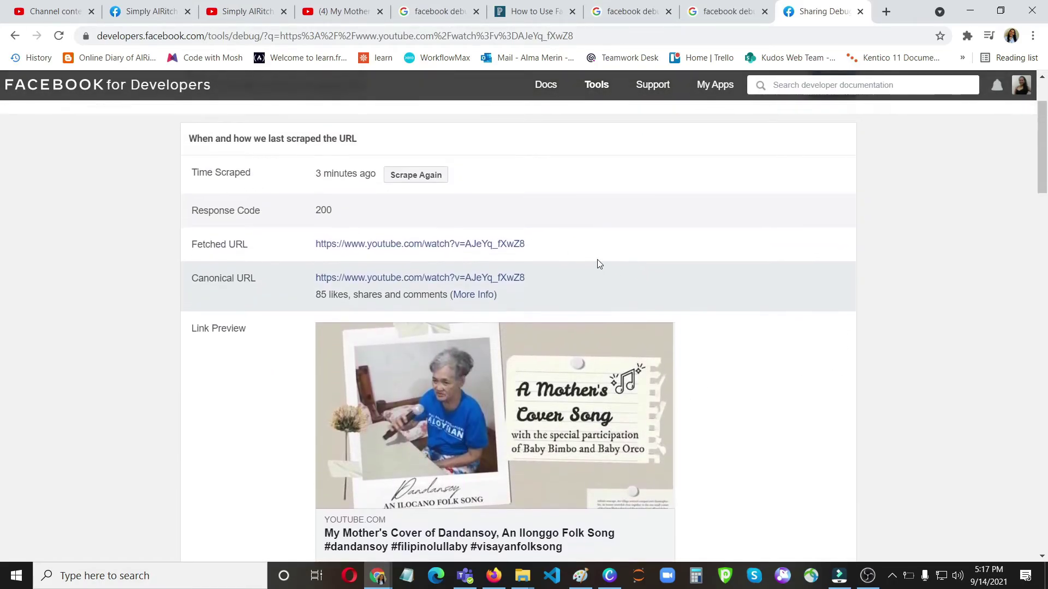
pyautogui.click(408, 192)
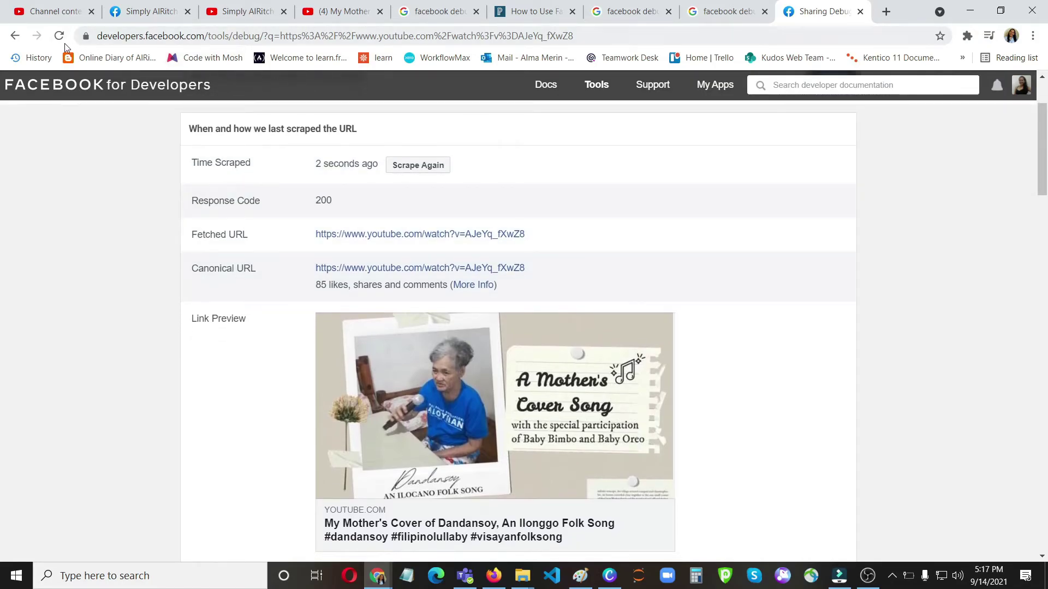
# Step: Reload the Facebook tab and check the Dandansoy post's options menu without choosing anything
pyautogui.click(141, 10)
pyautogui.click(60, 36)
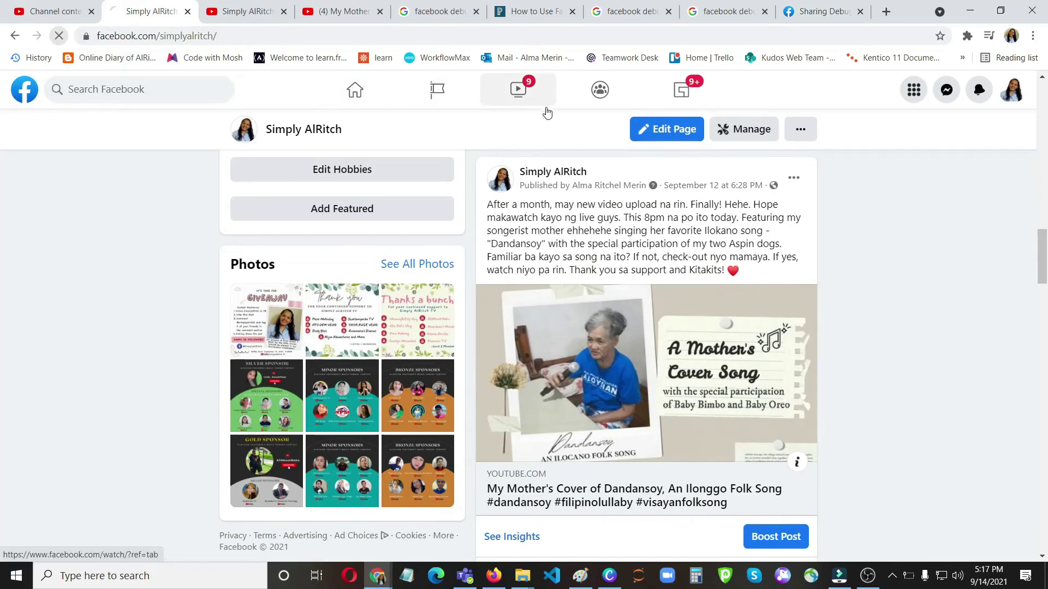
pyautogui.scroll(-3, 975, 197)
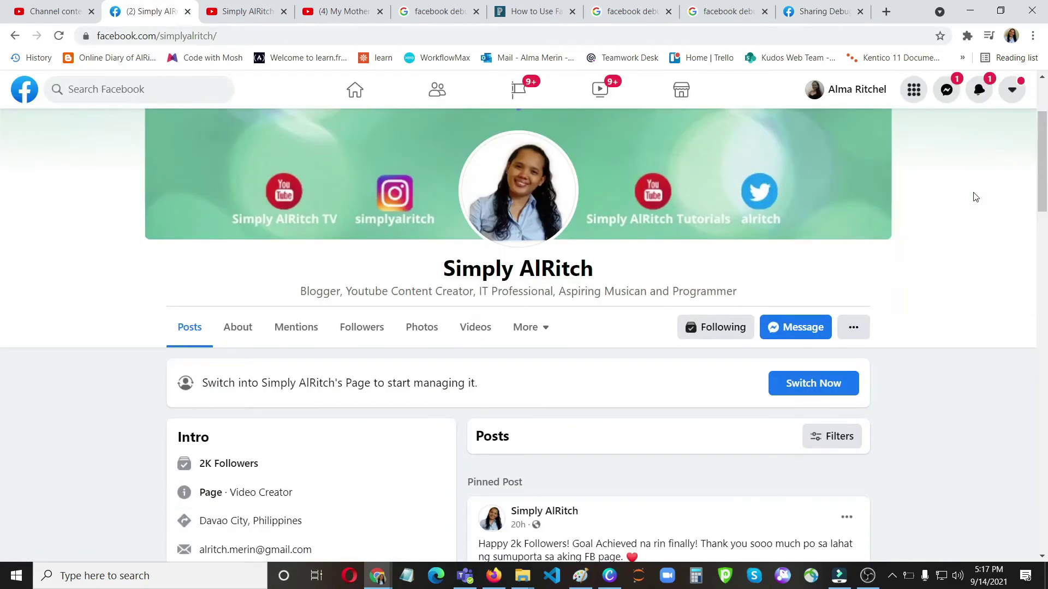
pyautogui.scroll(-10, 1026, 180)
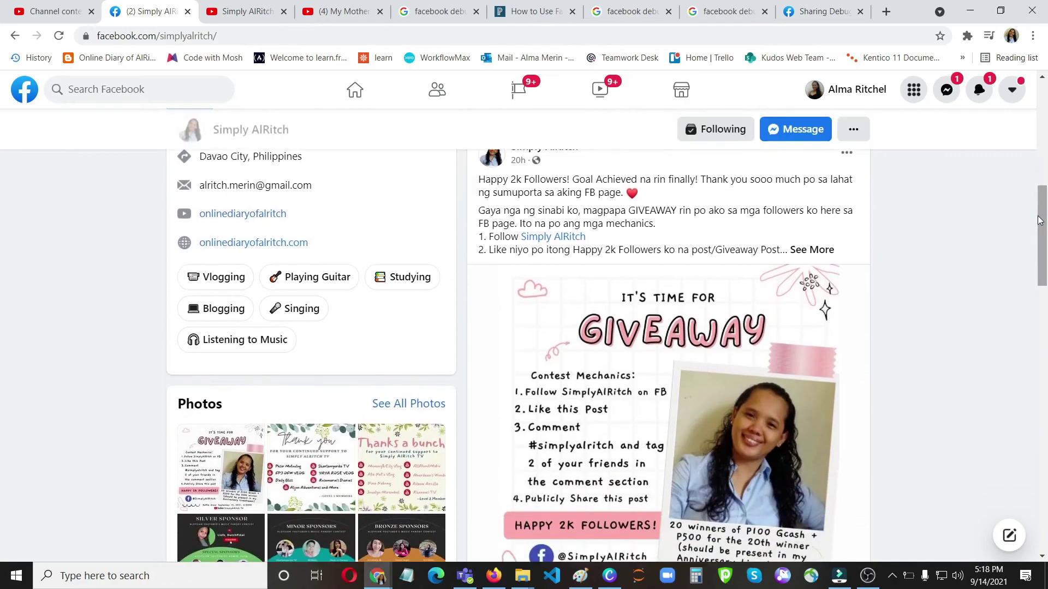
pyautogui.scroll(-10, 1040, 226)
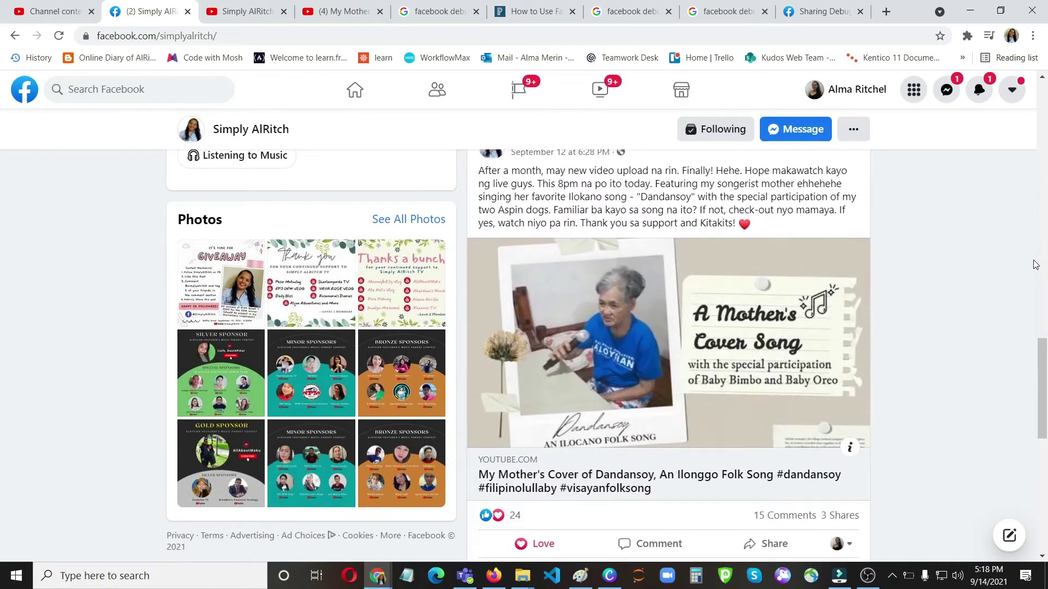
pyautogui.scroll(1, 742, 330)
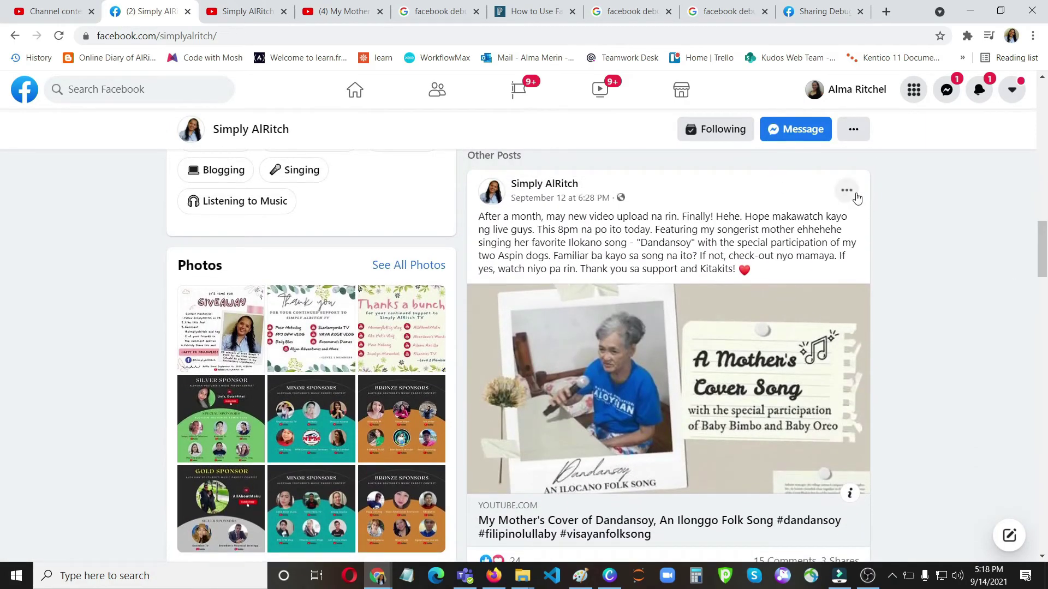
pyautogui.click(853, 196)
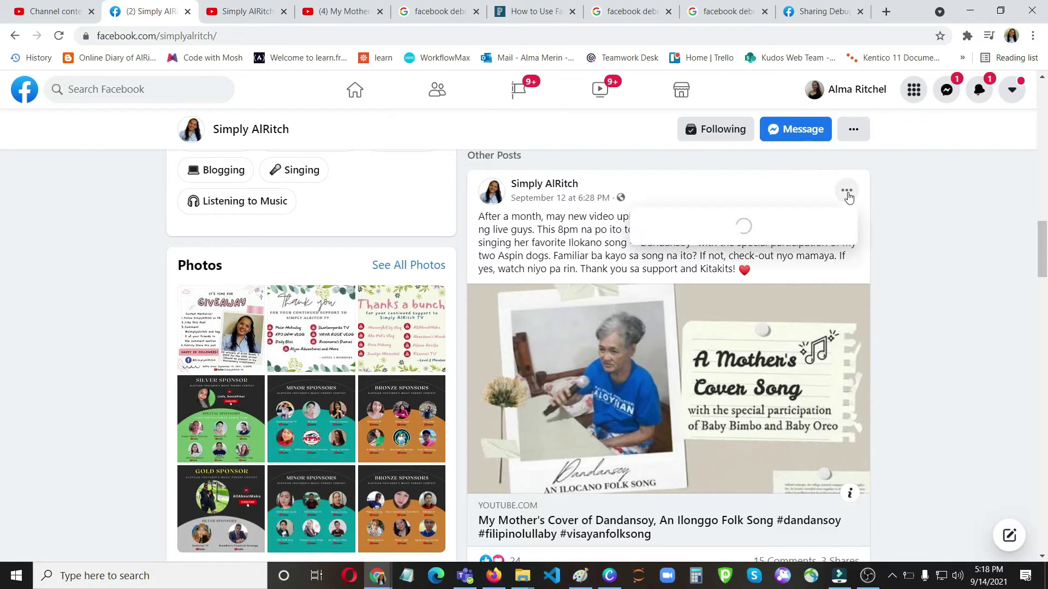
pyautogui.click(936, 228)
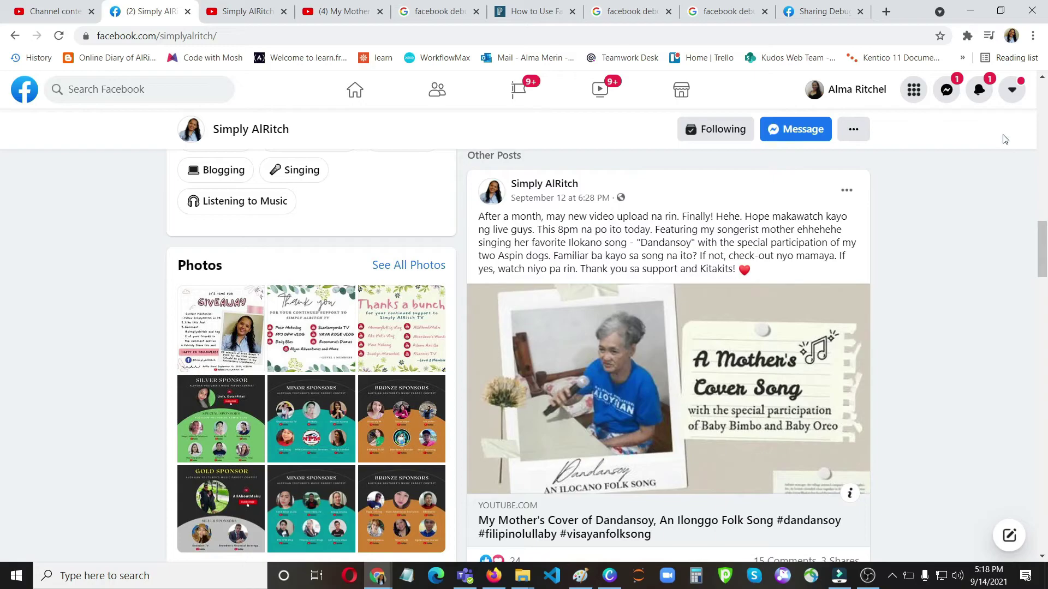
# Step: Switch the account to act as the Page and show the Page's own timeline
pyautogui.click(1012, 89)
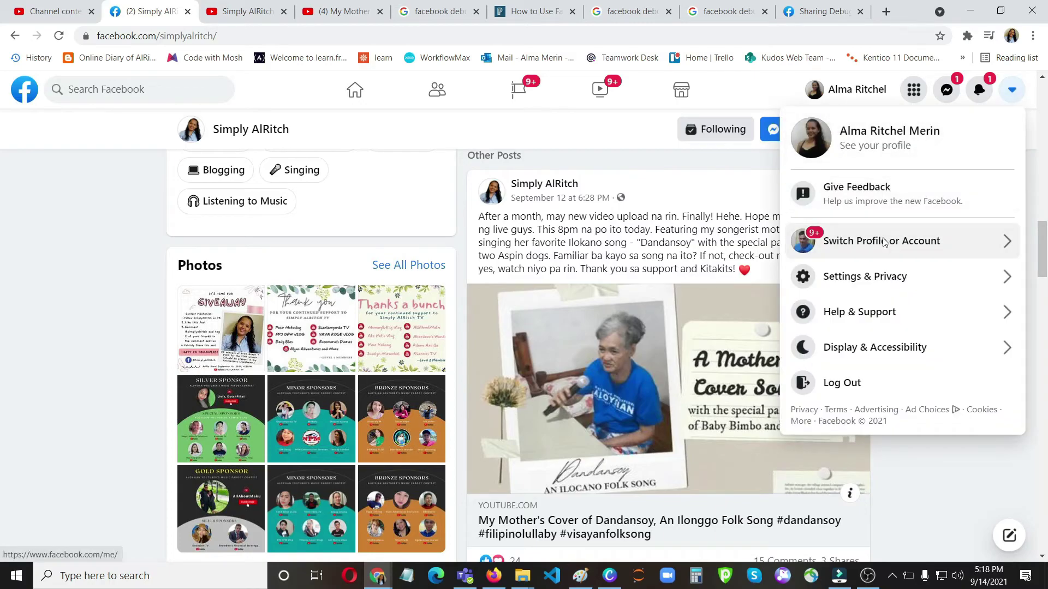
pyautogui.click(824, 241)
pyautogui.click(875, 206)
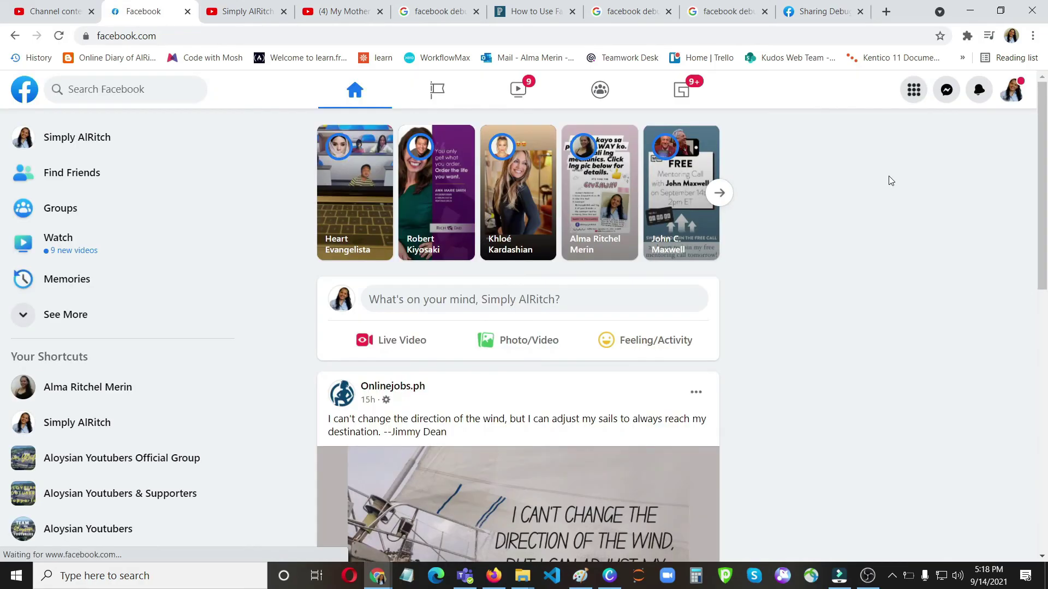
pyautogui.click(1012, 90)
pyautogui.click(867, 134)
pyautogui.scroll(-10, 995, 324)
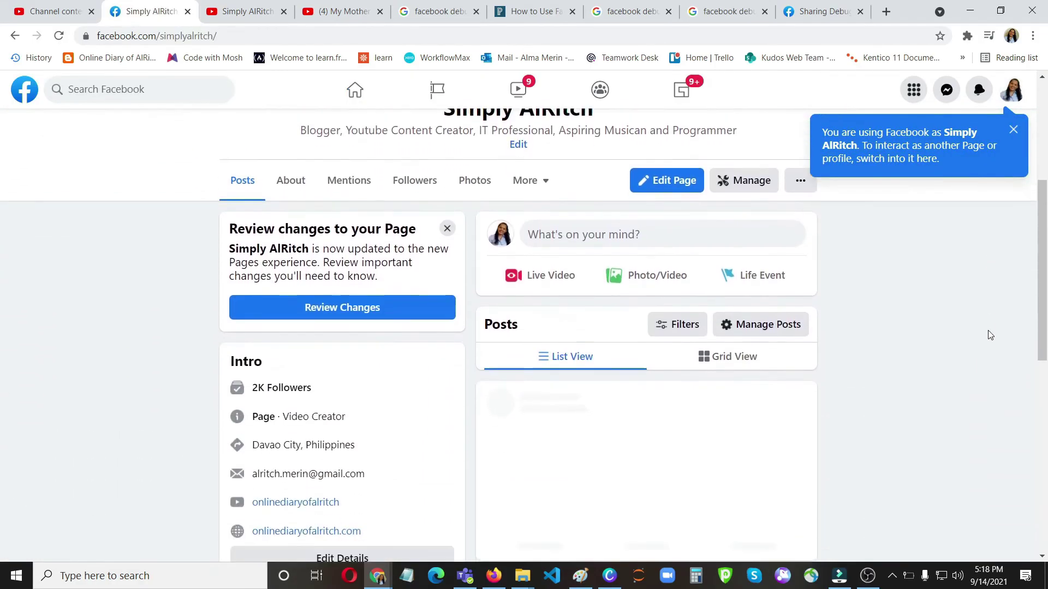
# Step: Acting as the Page, refresh and save the Dandansoy post's attachment to show Ilonggo Folk Song
pyautogui.click(1014, 130)
pyautogui.scroll(-12, 1038, 203)
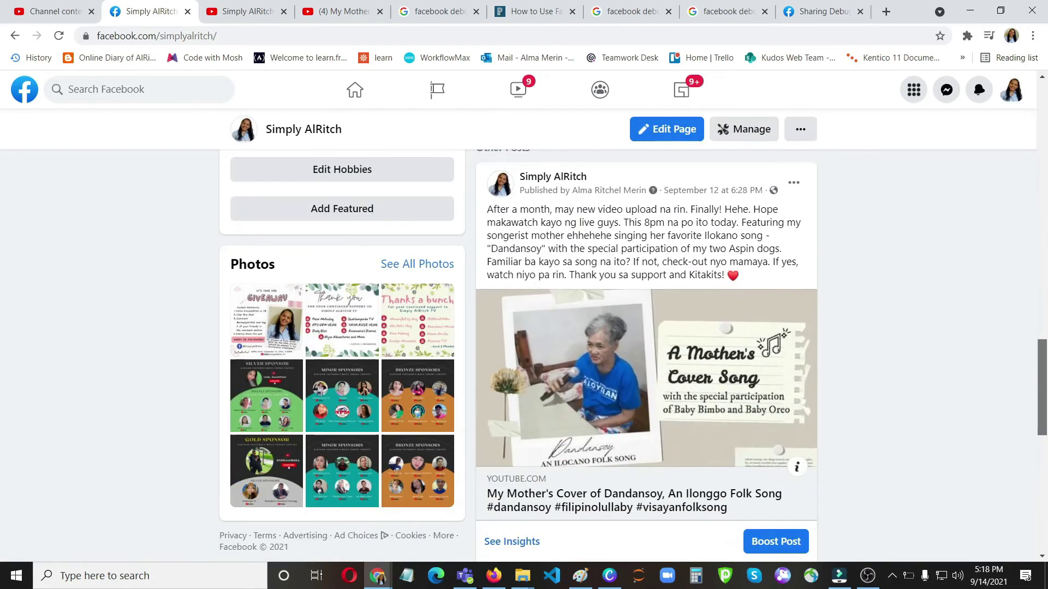
pyautogui.scroll(1, 755, 285)
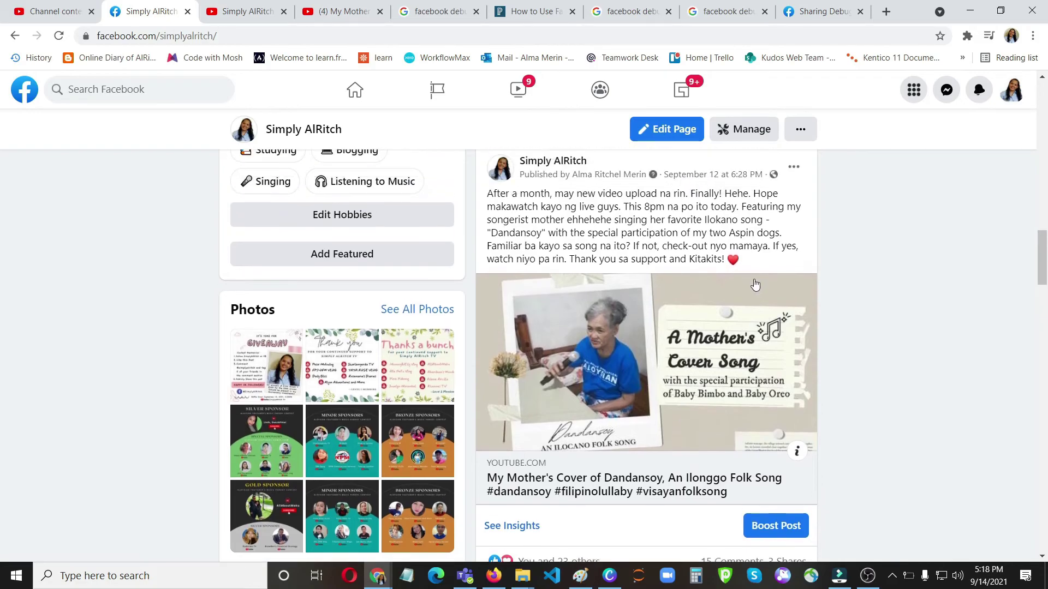
pyautogui.click(793, 167)
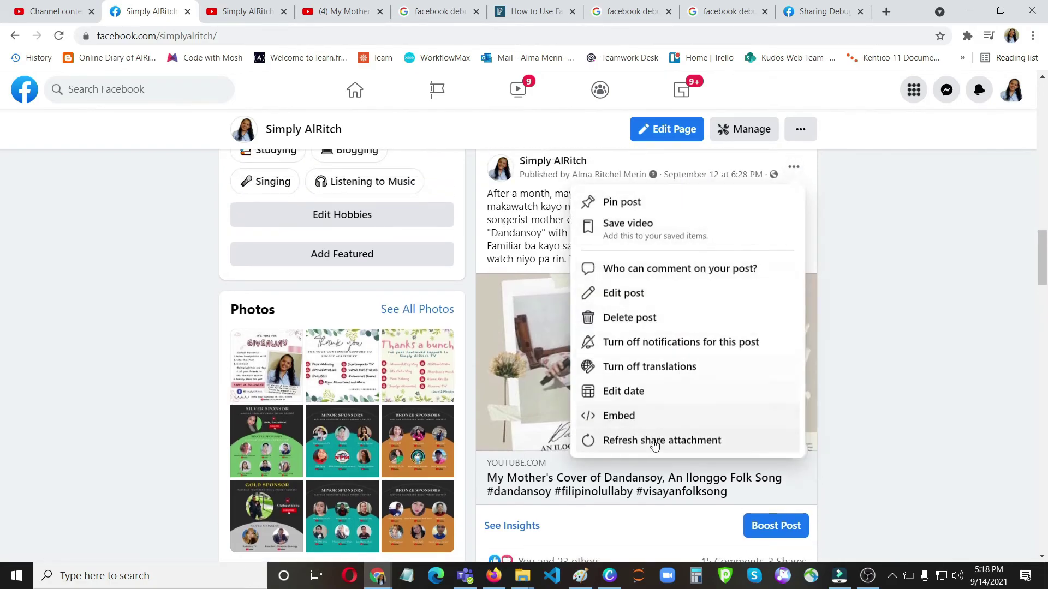
pyautogui.click(757, 409)
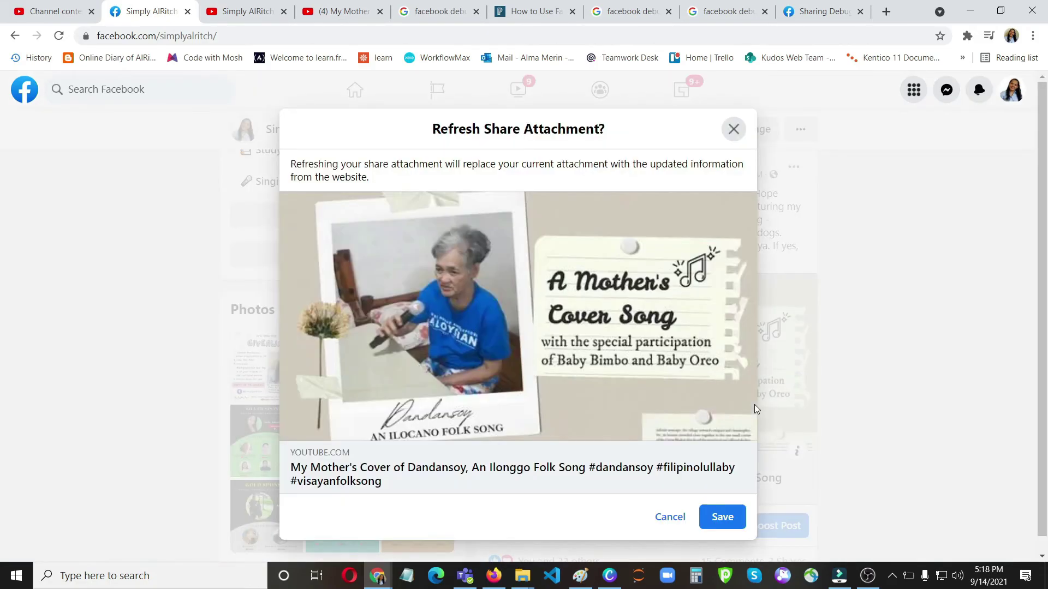
pyautogui.click(723, 519)
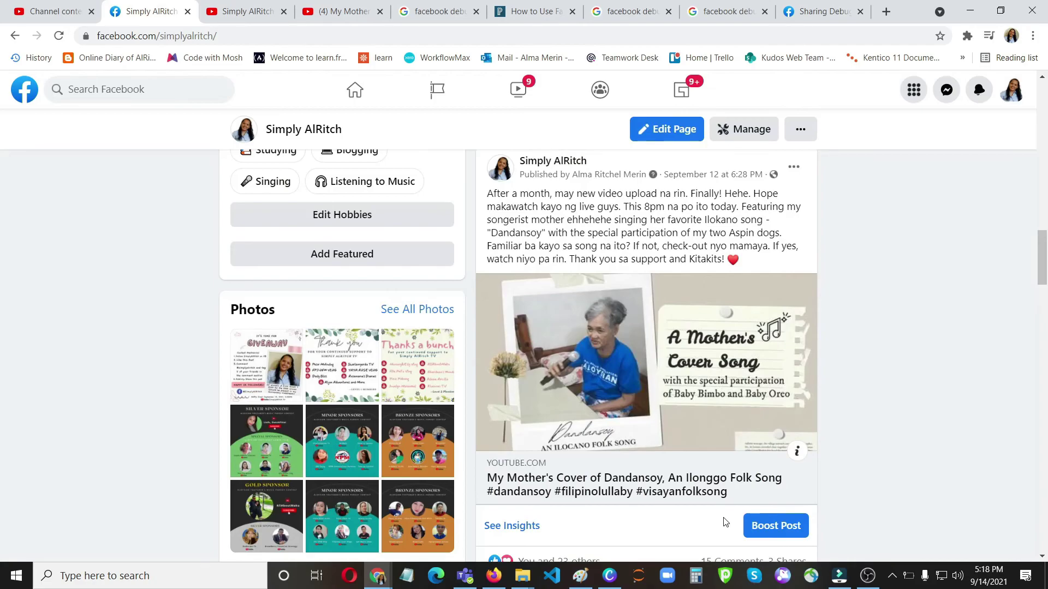
pyautogui.scroll(1, 914, 343)
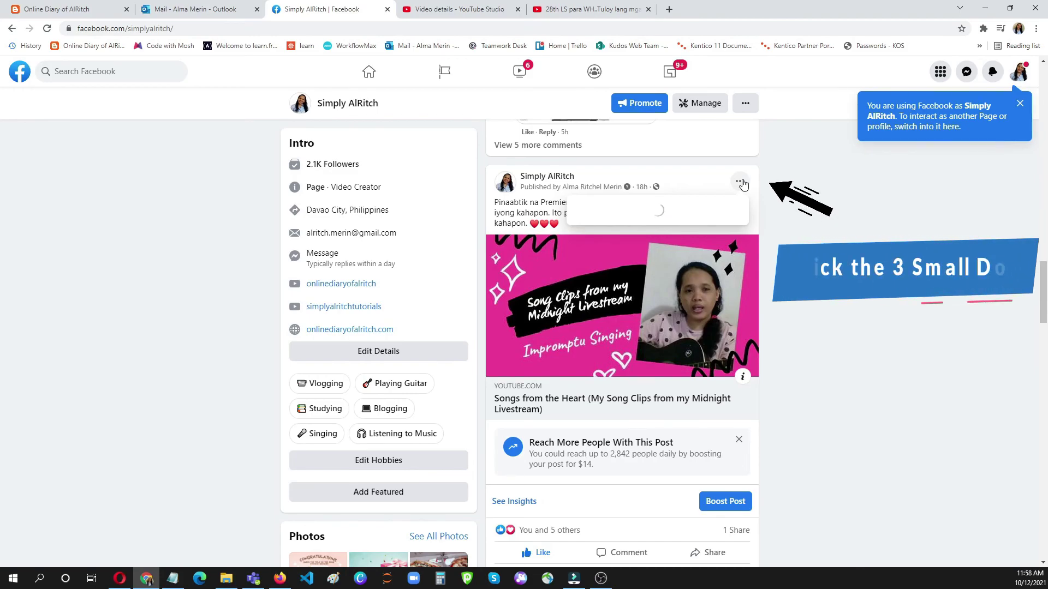
# Step: Start Refresh share attachment on the Songs from the Heart post
pyautogui.click(740, 181)
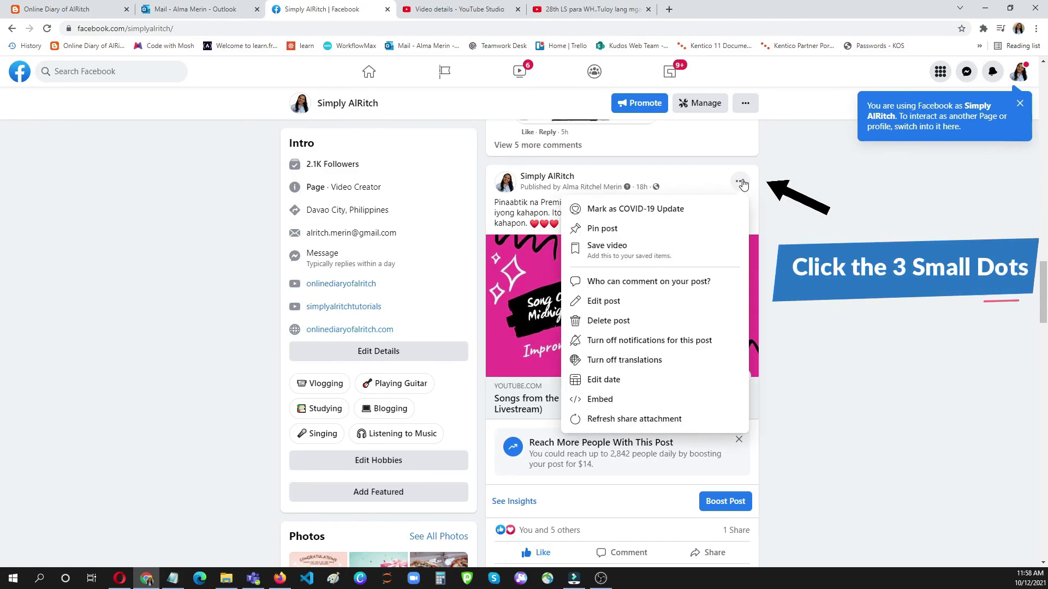
pyautogui.click(642, 419)
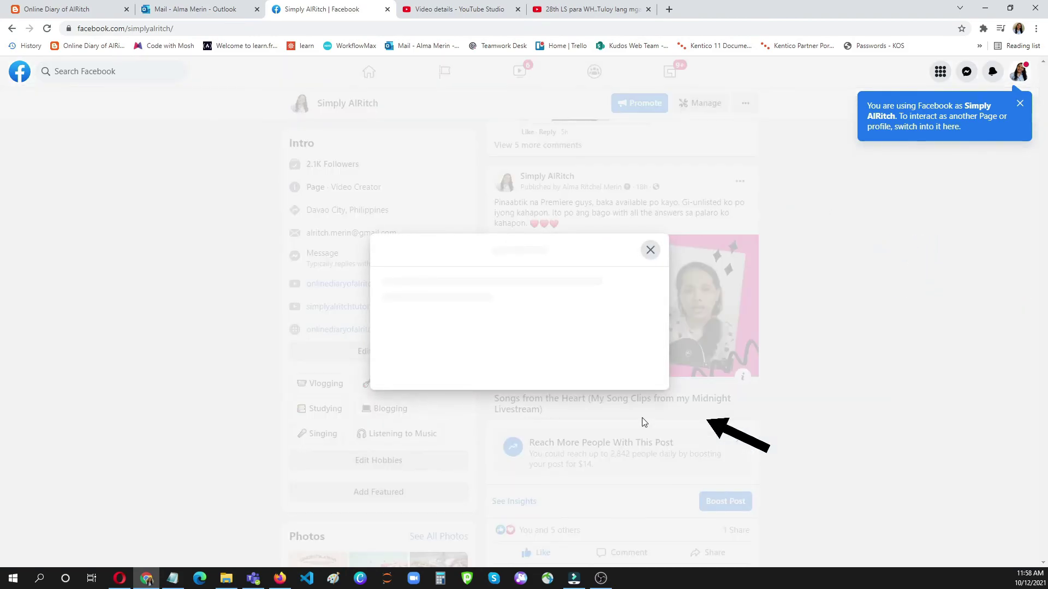